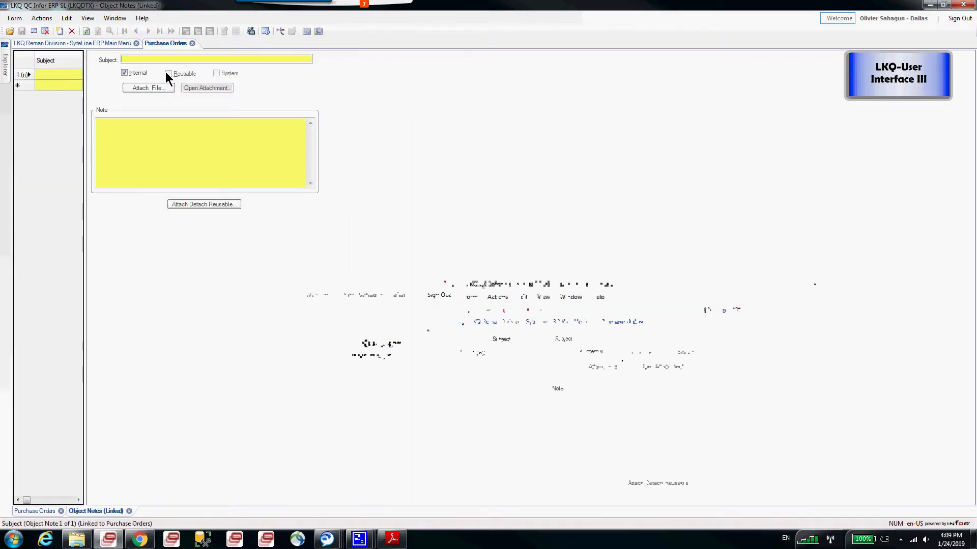
- Give the new purchase order note the subject "One time only"
{"action": "type", "text": "One "}
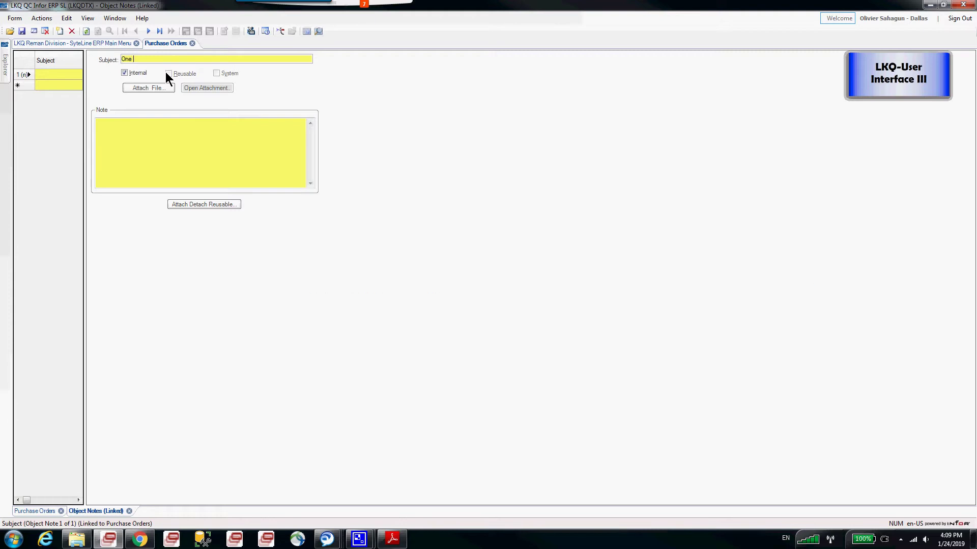
{"action": "type", "text": "time only"}
{"action": "key", "text": "Tab"}
{"action": "key", "text": "Tab"}
{"action": "key", "text": "Tab"}
{"action": "type", "text": "On"}
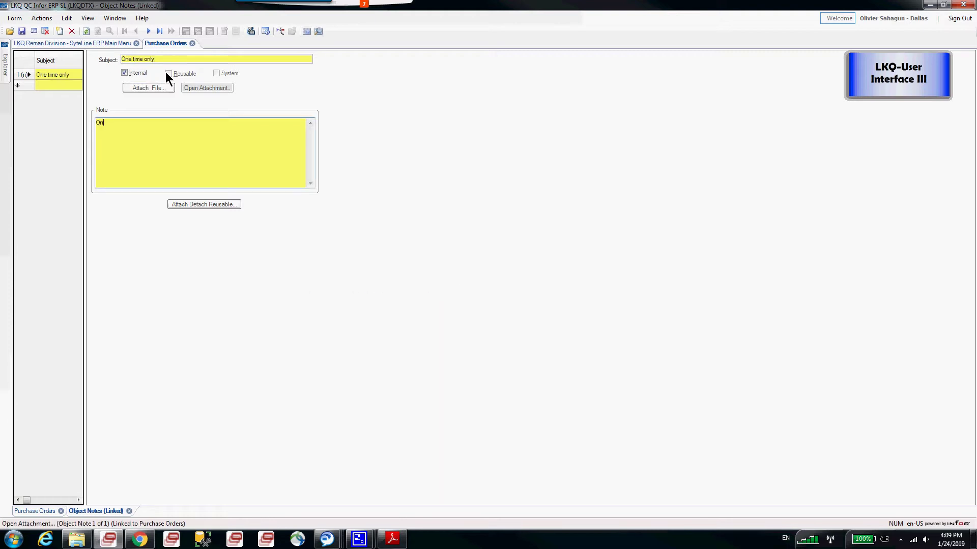
{"action": "type", "text": "e tim,e only "}
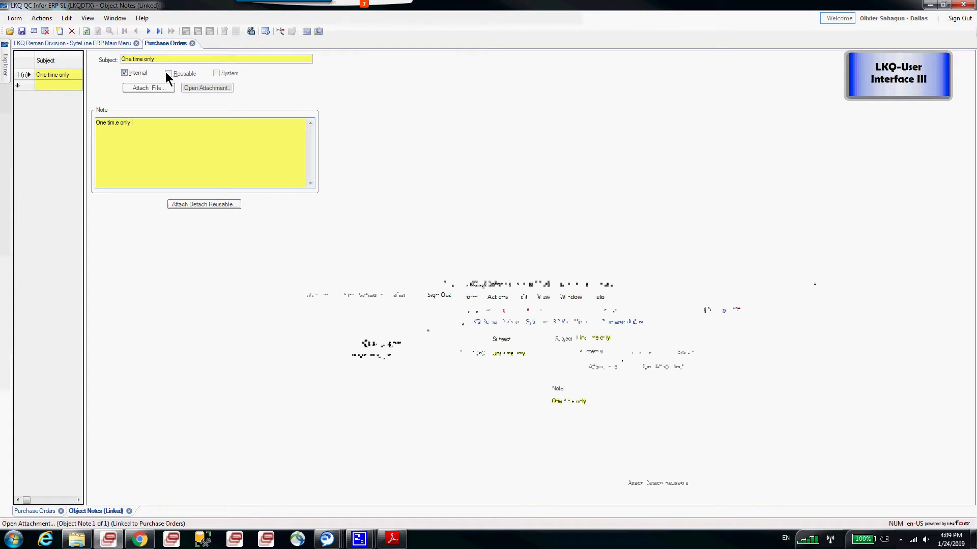
{"action": "type", "text": "note"}
{"action": "left_click_drag", "start_coordinate": [152, 118], "coordinate": [55, 119]}
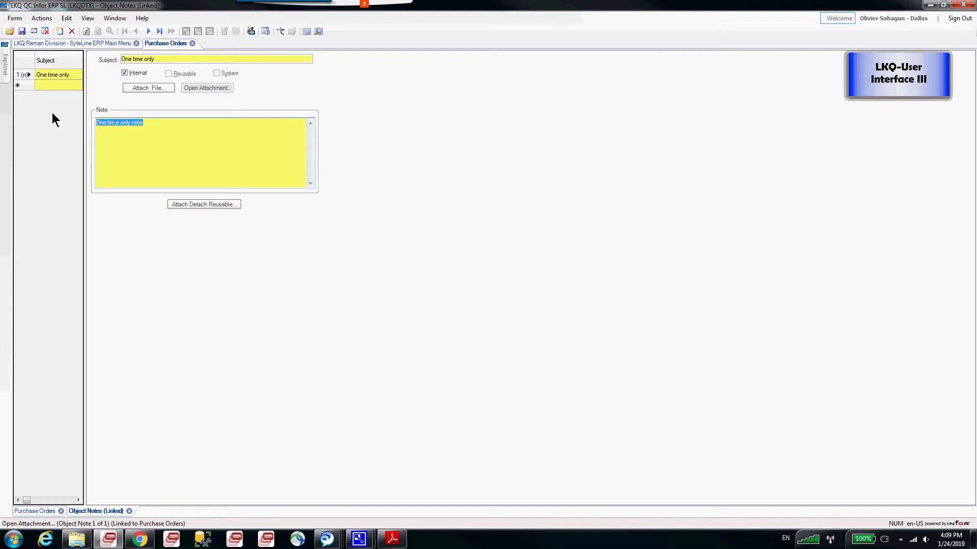
{"action": "key", "text": "Delete"}
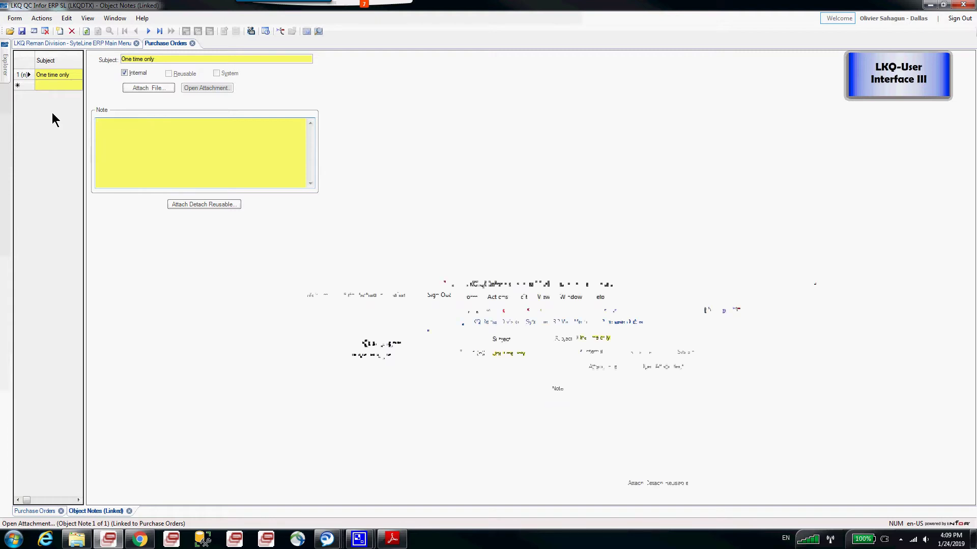
- Write "Please deliver at the front office" as the note's text and save the note
{"action": "type", "text": "Pleas"}
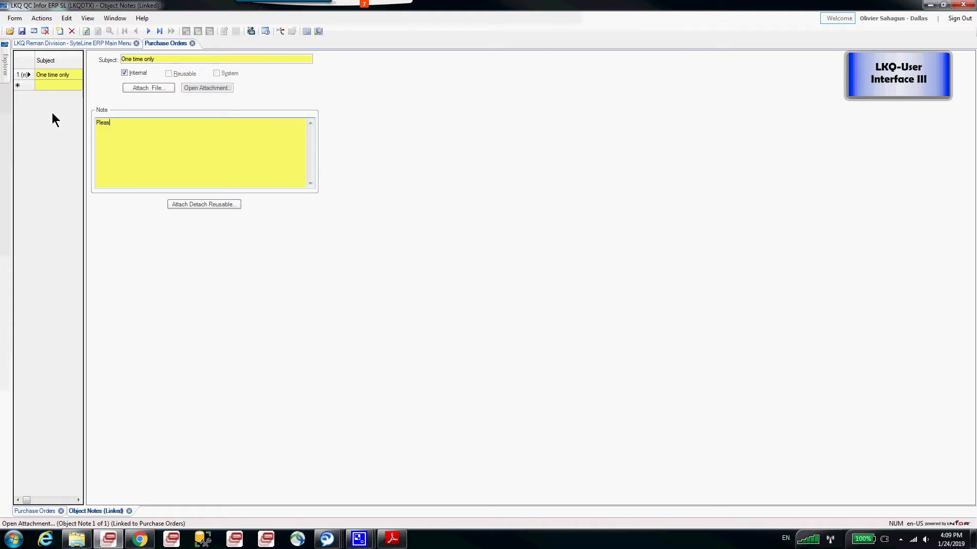
{"action": "type", "text": "e deliver "}
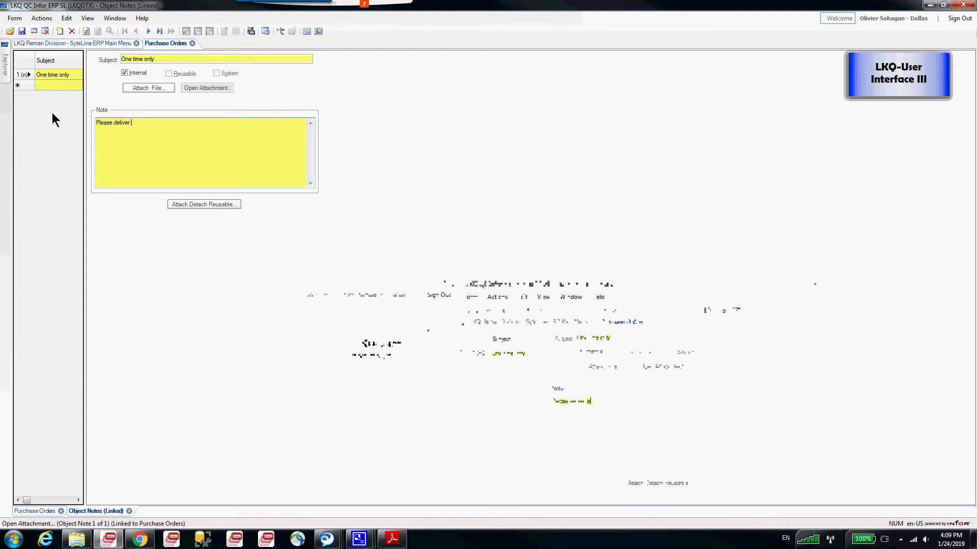
{"action": "type", "text": "at the front"}
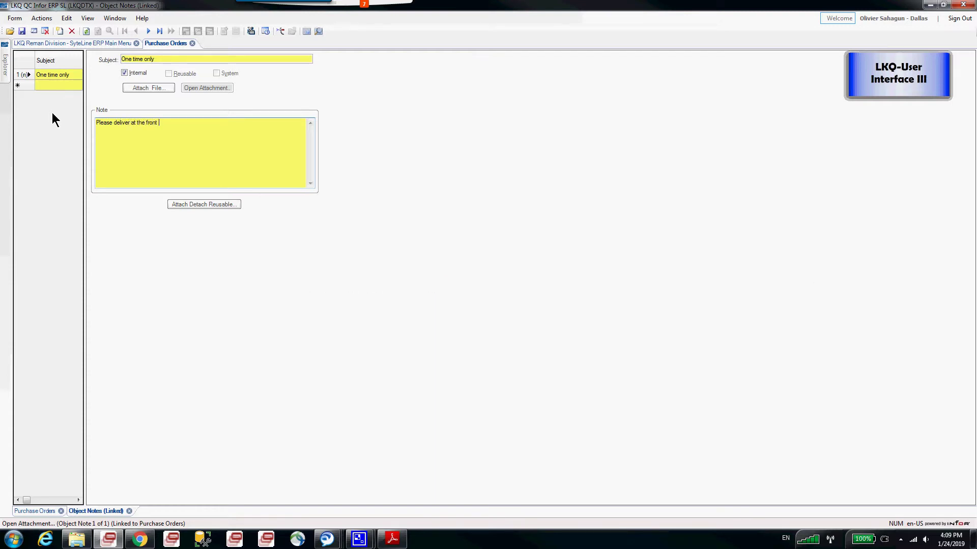
{"action": "type", "text": " office"}
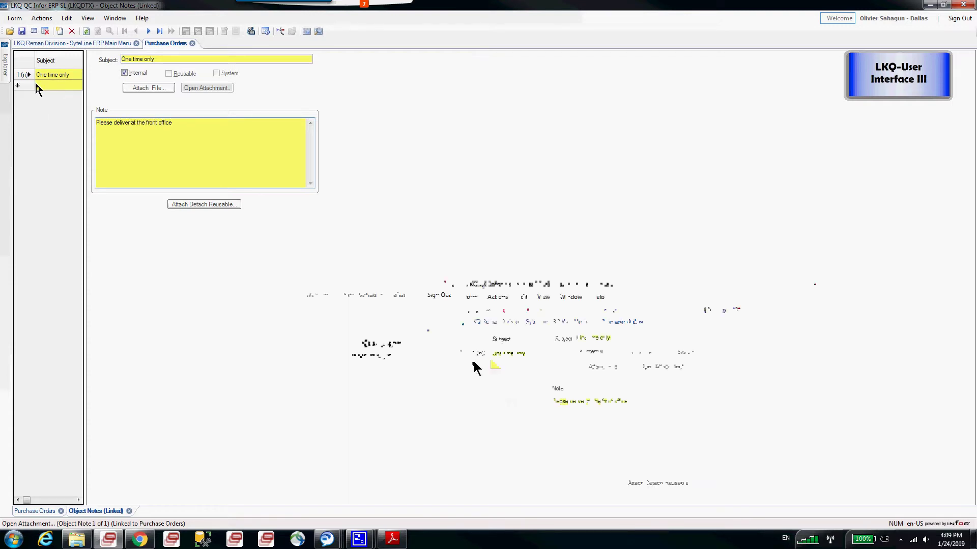
{"action": "left_click", "coordinate": [21, 31]}
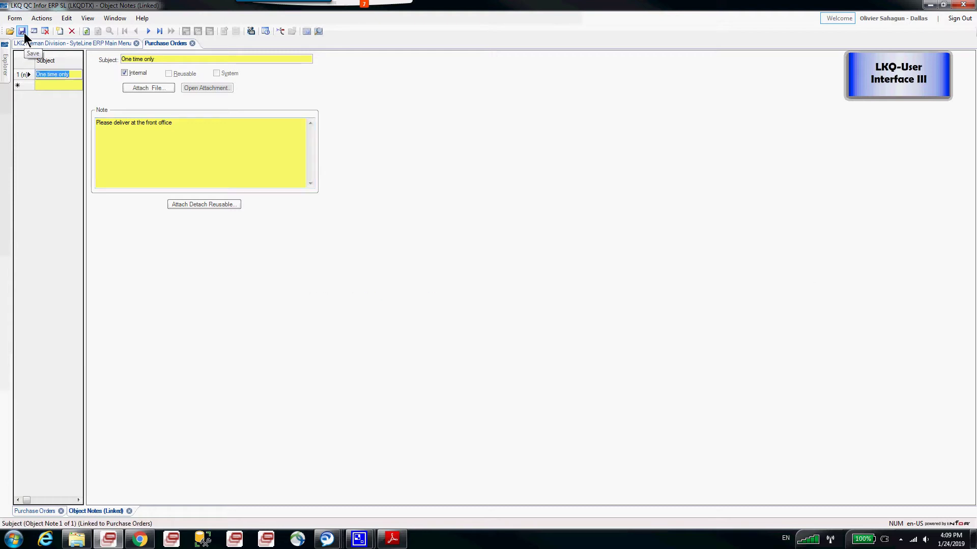
- Add a second note to the purchase order with the subject "External for Vendor eyes"
{"action": "left_click", "coordinate": [63, 85]}
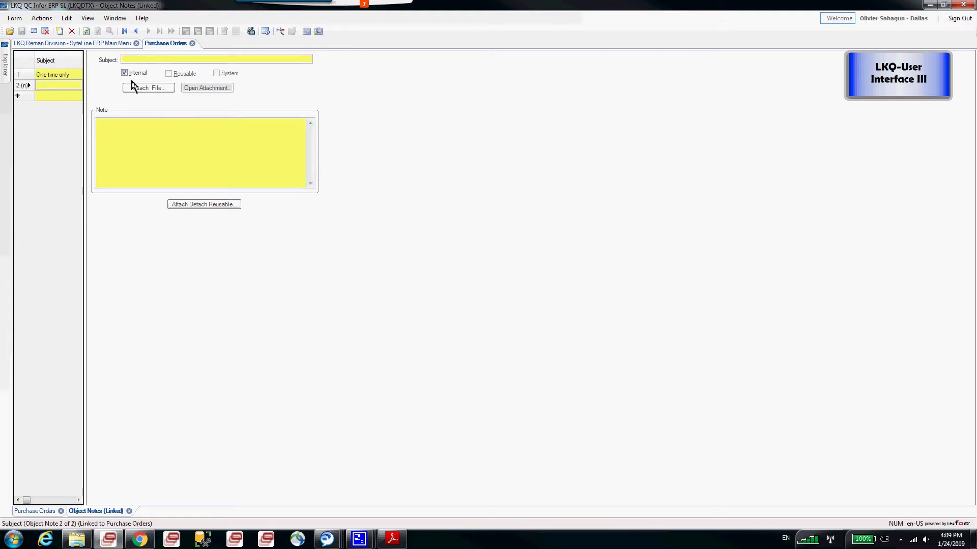
{"action": "left_click", "coordinate": [136, 60]}
{"action": "type", "text": "External "}
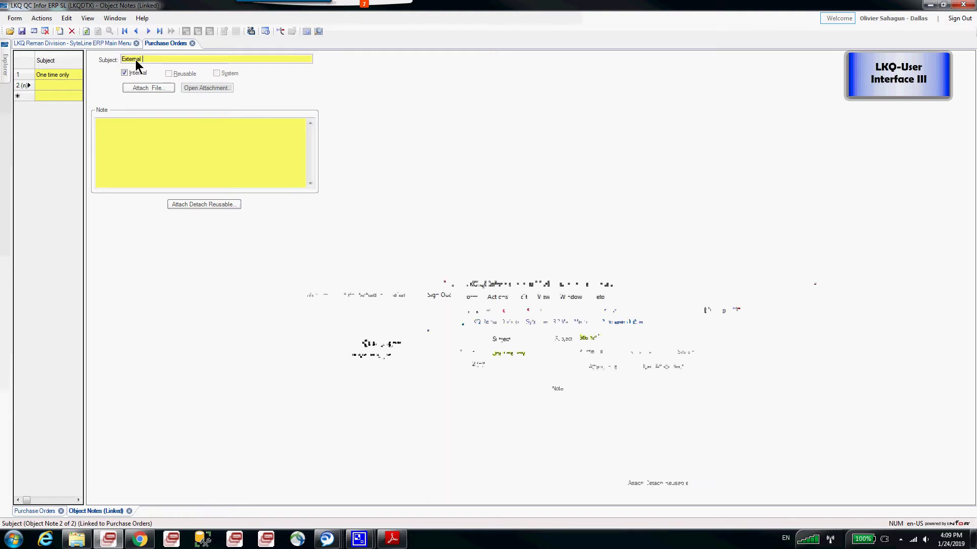
{"action": "type", "text": "for Vendor"}
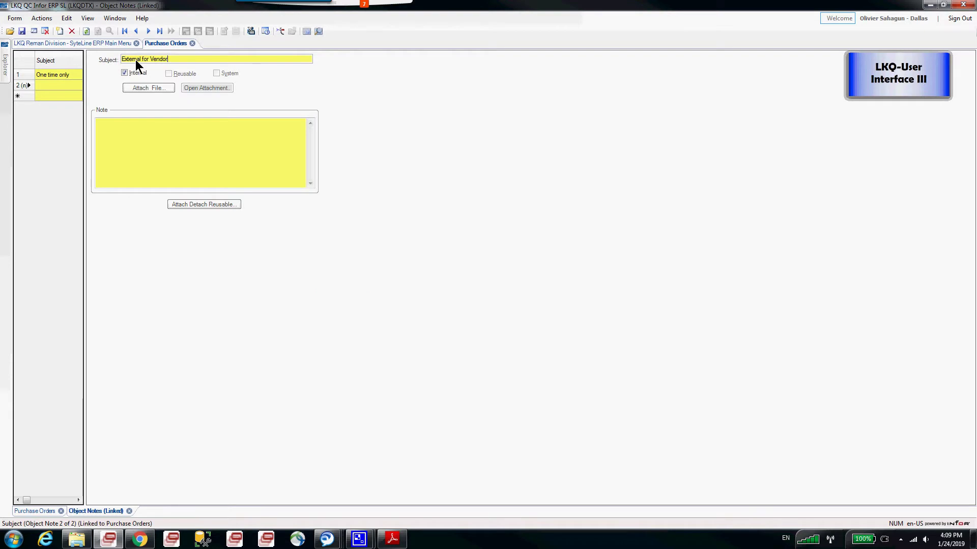
{"action": "type", "text": " eyes"}
{"action": "key", "text": "Tab"}
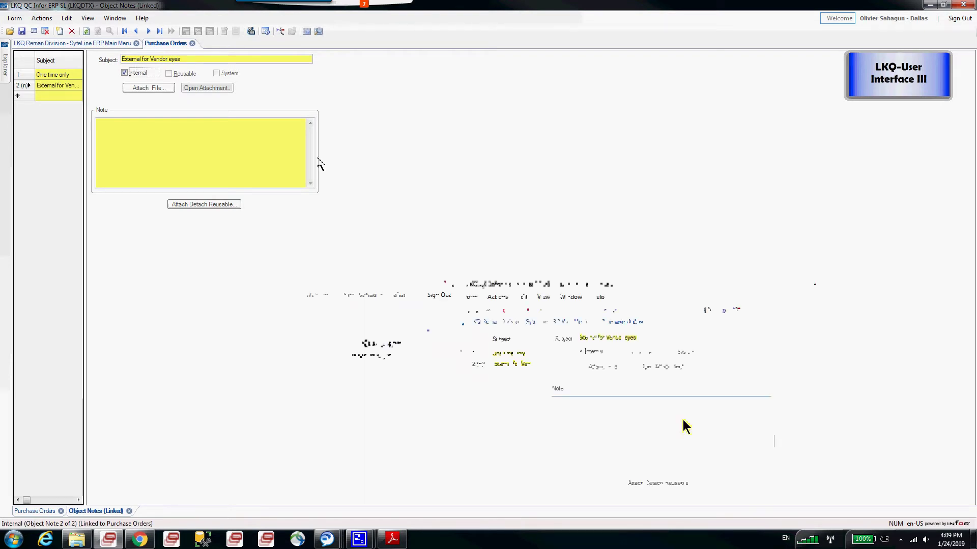
- Write "Please deliver at morning" as the second note's text, make it non-internal and save it
{"action": "left_click", "coordinate": [224, 140]}
{"action": "type", "text": "Please"}
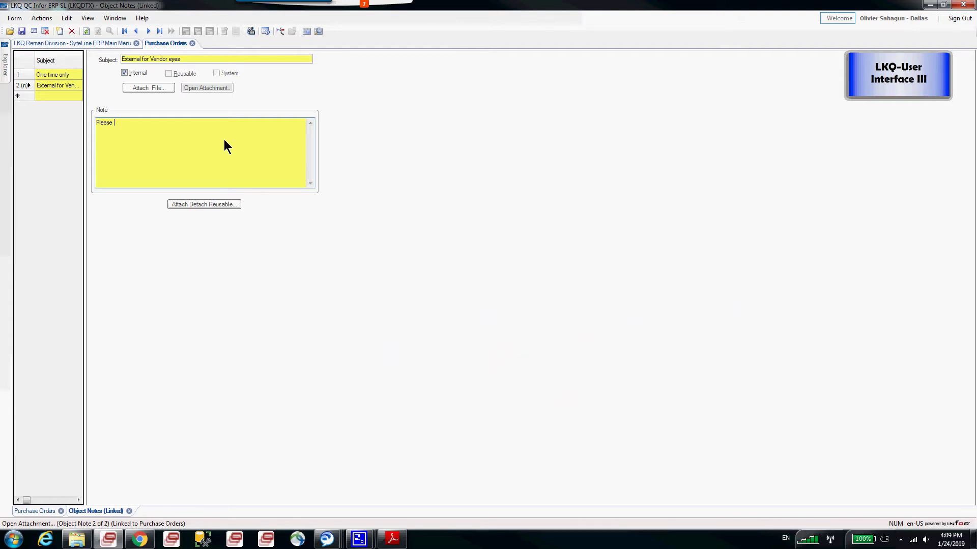
{"action": "type", "text": " deliver at morning"}
{"action": "left_click", "coordinate": [125, 74]}
{"action": "left_click", "coordinate": [21, 31]}
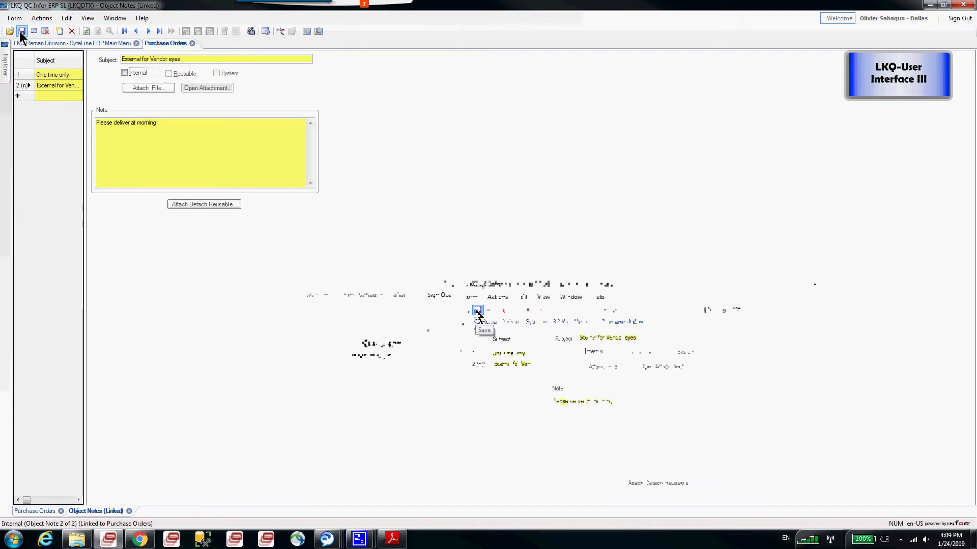
- Start a third note and mark the reusable user note "Please send your Bank Account" for attachment
{"action": "left_click", "coordinate": [53, 96]}
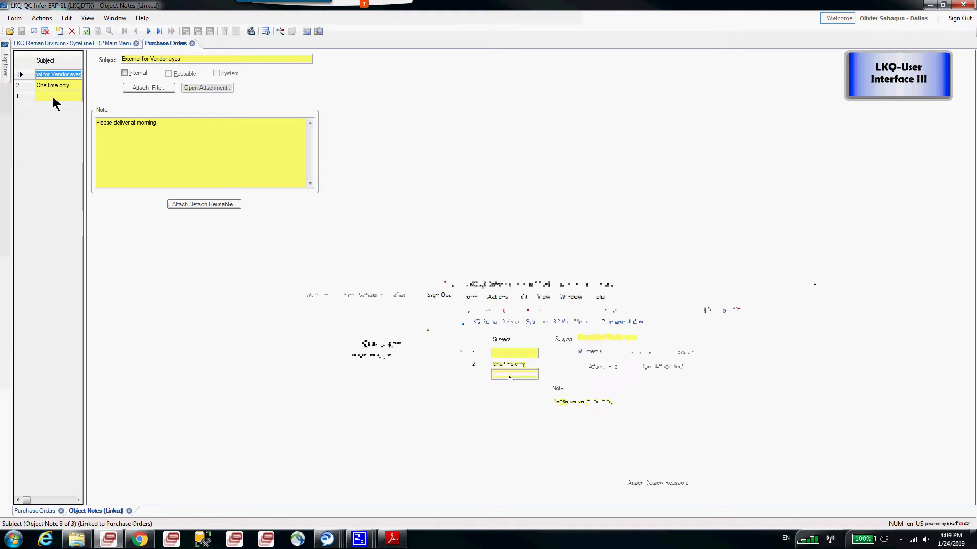
{"action": "left_click", "coordinate": [205, 207]}
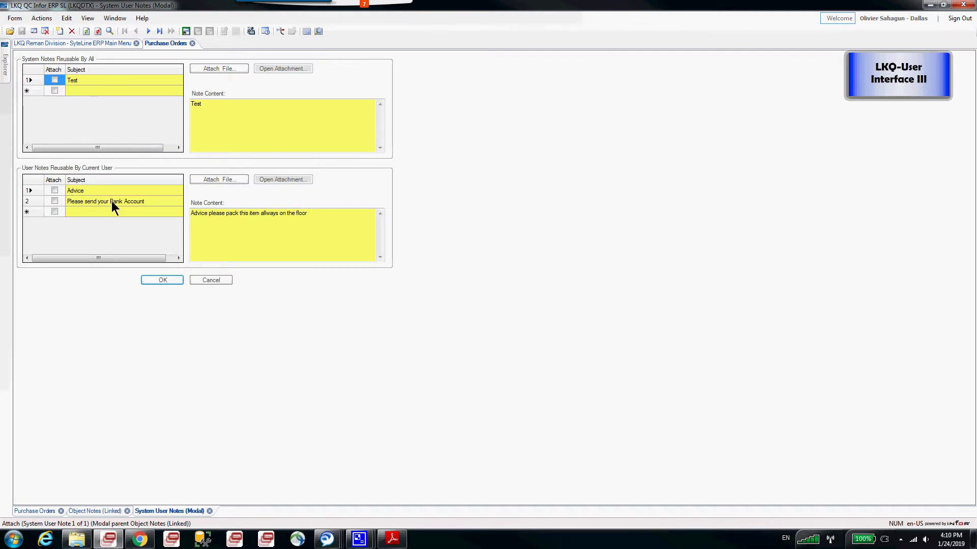
{"action": "left_click", "coordinate": [54, 201]}
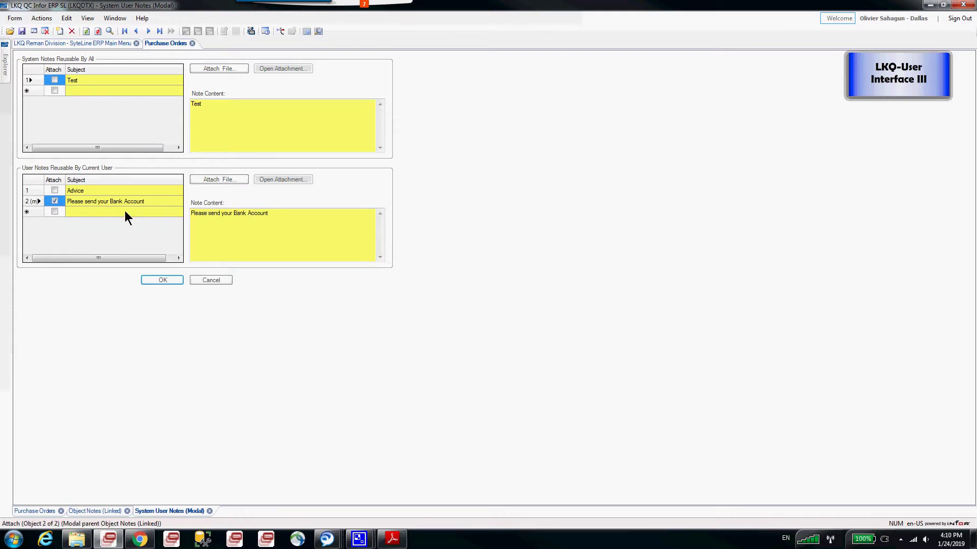
- Create a reusable user note "New reusable" with the content "Desscription", then accept the reusable notes selection and save the purchase order's notes
{"action": "left_click", "coordinate": [97, 209]}
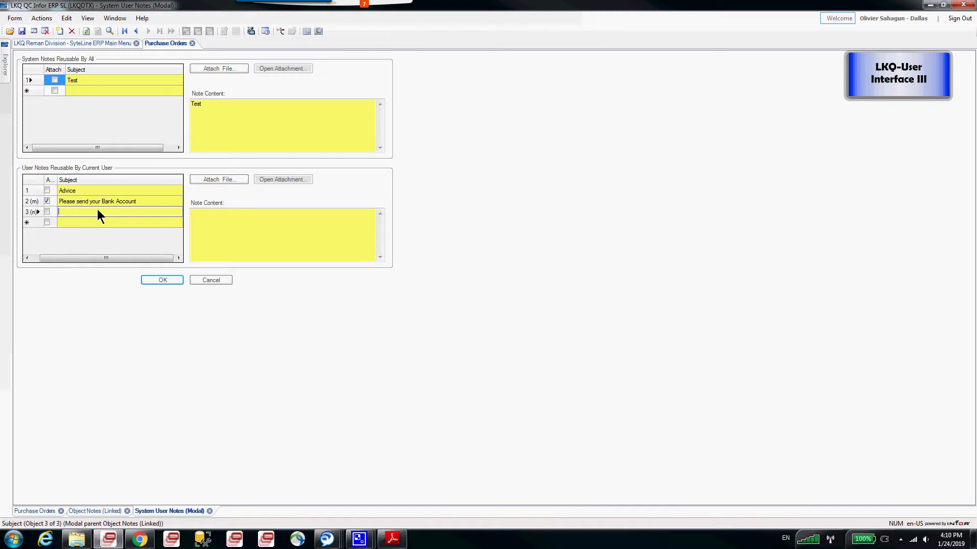
{"action": "type", "text": "New"}
{"action": "type", "text": "reusable"}
{"action": "left_click", "coordinate": [257, 227]}
{"action": "type", "text": "DEsc"}
{"action": "key", "text": "BackSpace"}
{"action": "key", "text": "BackSpace"}
{"action": "key", "text": "BackSpace"}
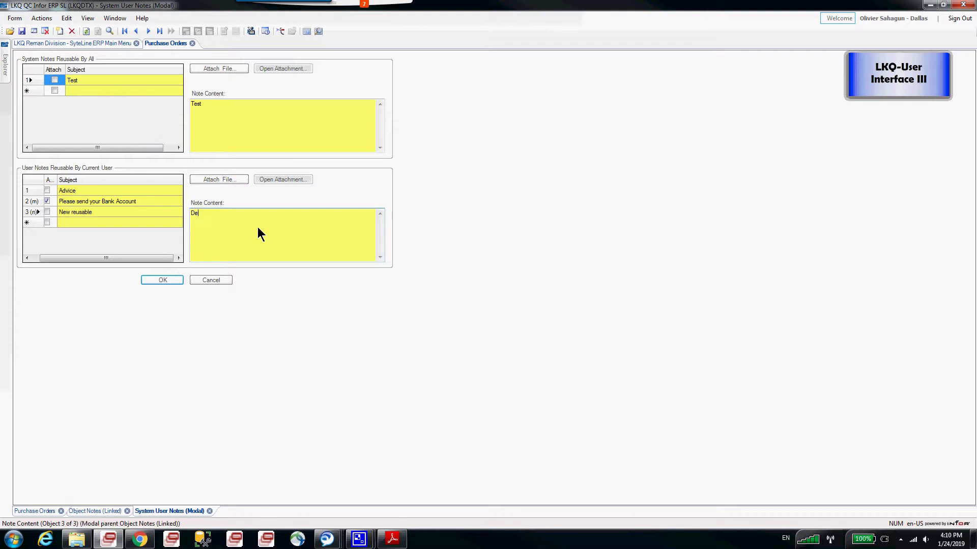
{"action": "type", "text": "esscription"}
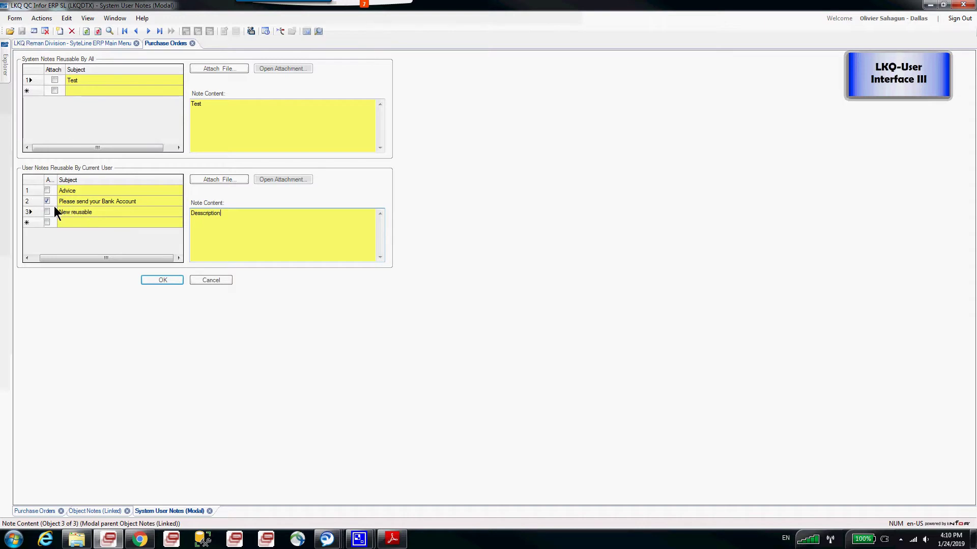
{"action": "left_click", "coordinate": [151, 281]}
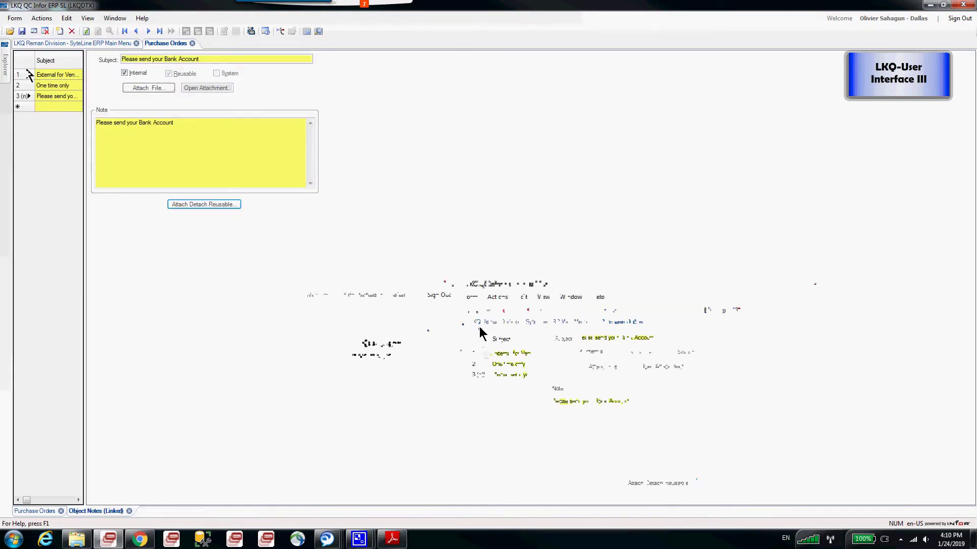
{"action": "left_click", "coordinate": [22, 33]}
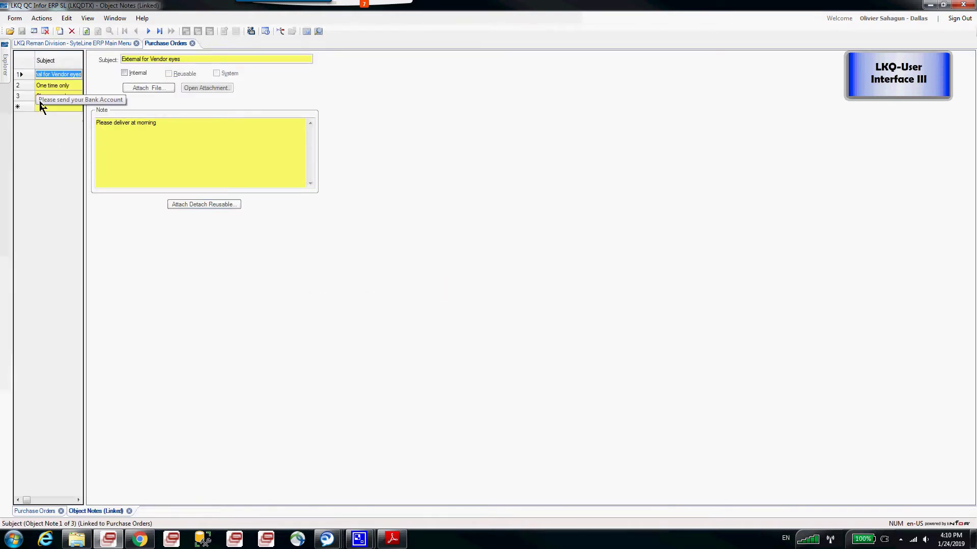
- Add a note with the subject "File", attach Item Master.xlsx from the Desktop to it and save
{"action": "left_click", "coordinate": [79, 108]}
{"action": "left_click", "coordinate": [137, 72]}
{"action": "left_click", "coordinate": [139, 60]}
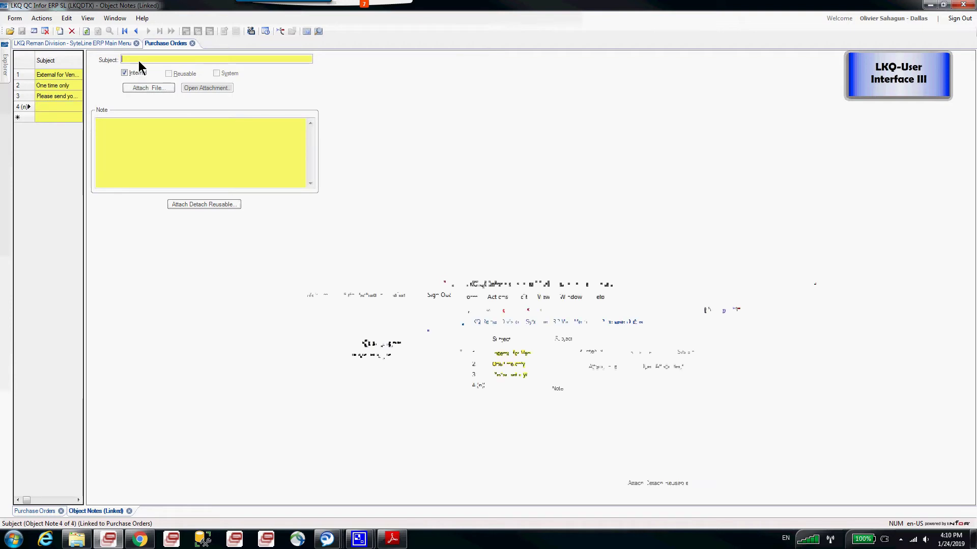
{"action": "type", "text": "File"}
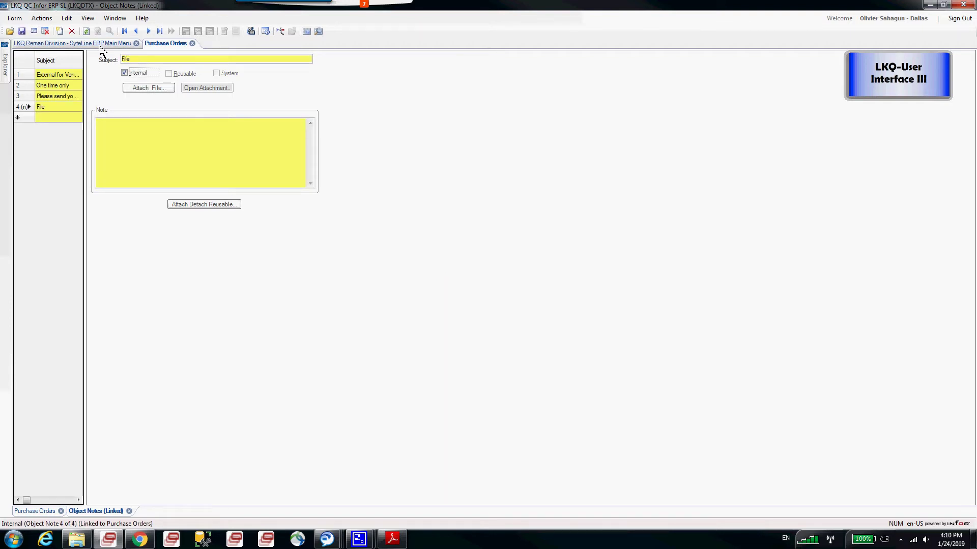
{"action": "left_click", "coordinate": [151, 86]}
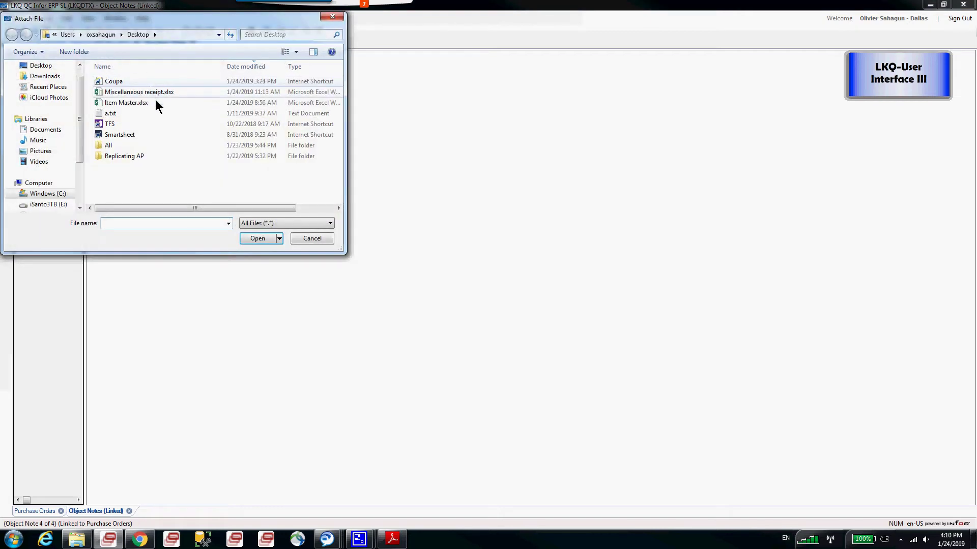
{"action": "double_click", "coordinate": [140, 101]}
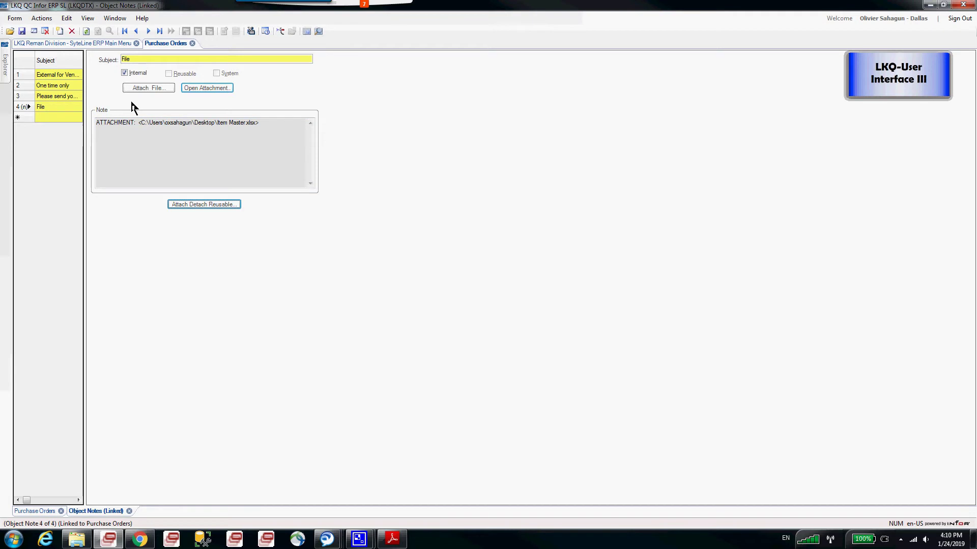
{"action": "left_click_drag", "start_coordinate": [264, 126], "coordinate": [5, 131]}
{"action": "left_click", "coordinate": [184, 148]}
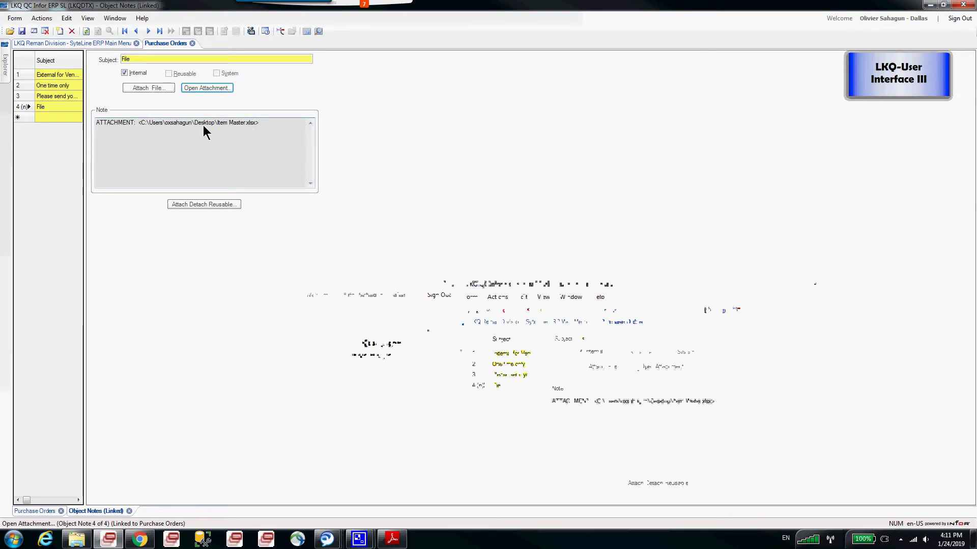
{"action": "left_click", "coordinate": [22, 31]}
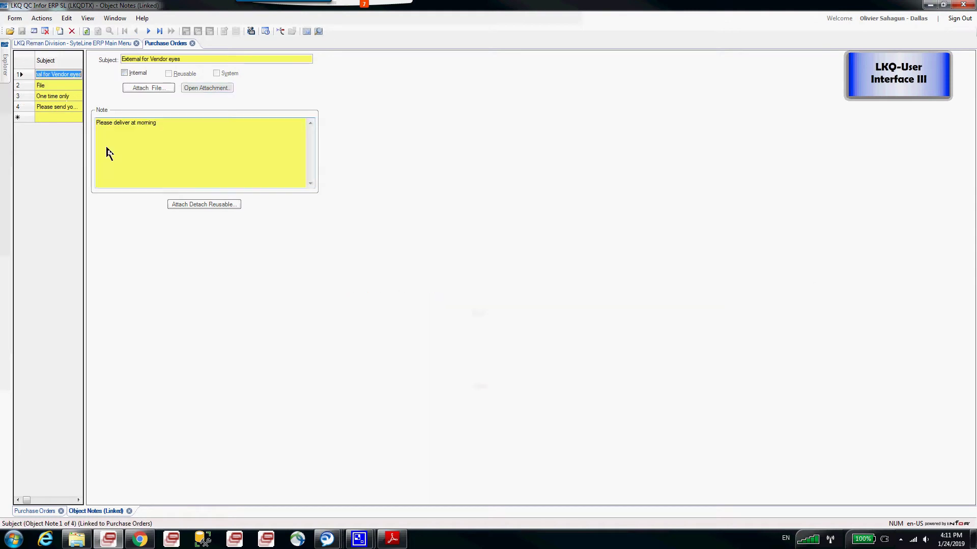
- Open the attachment of the "File" note to check it, and close the workbook
{"action": "left_click", "coordinate": [56, 85]}
{"action": "left_click", "coordinate": [206, 88]}
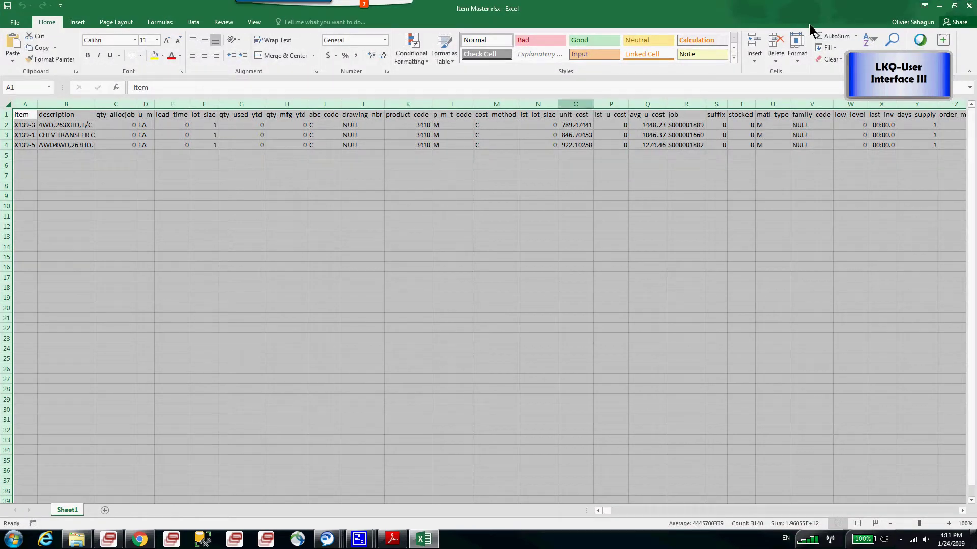
{"action": "left_click", "coordinate": [968, 9]}
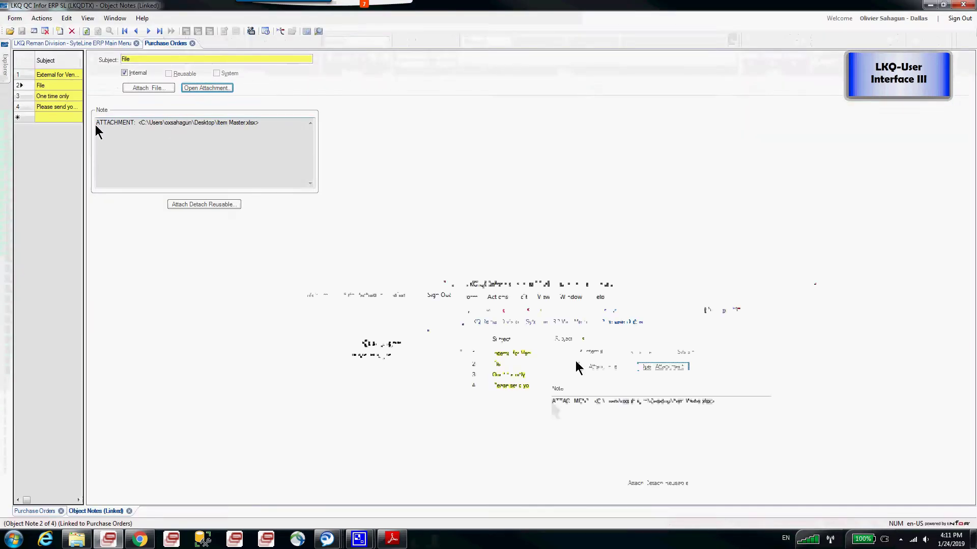
- Close the purchase orders and open the Purchase Order Report form
{"action": "left_click", "coordinate": [193, 44]}
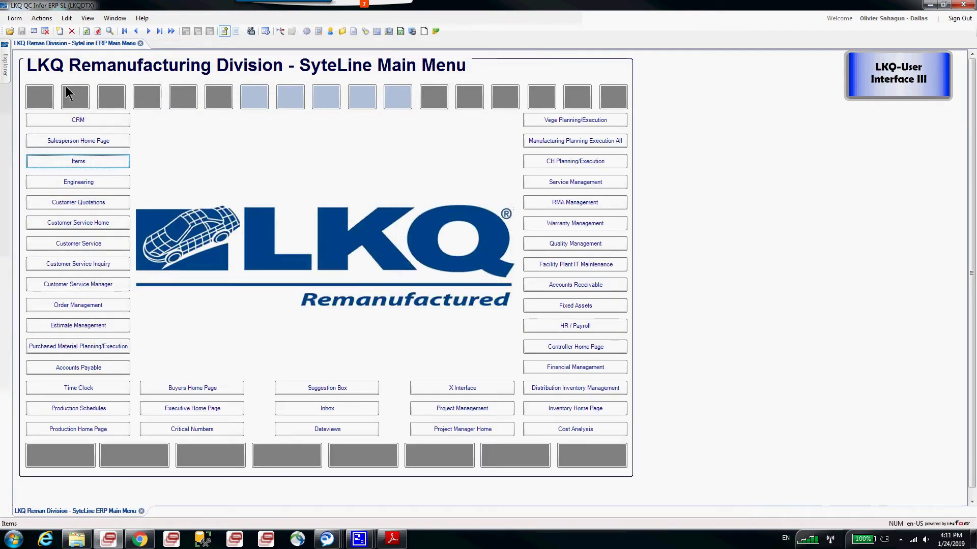
{"action": "left_click", "coordinate": [19, 17]}
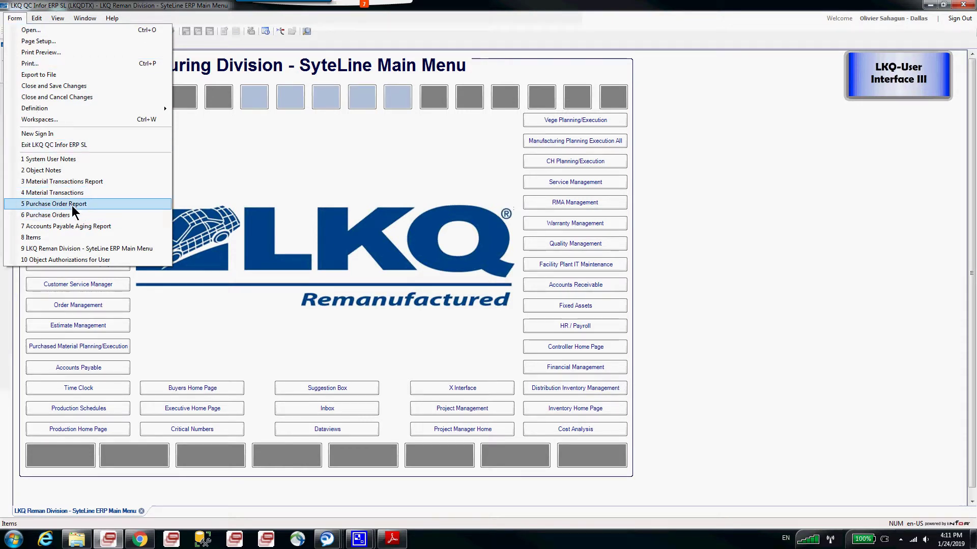
{"action": "left_click", "coordinate": [270, 227]}
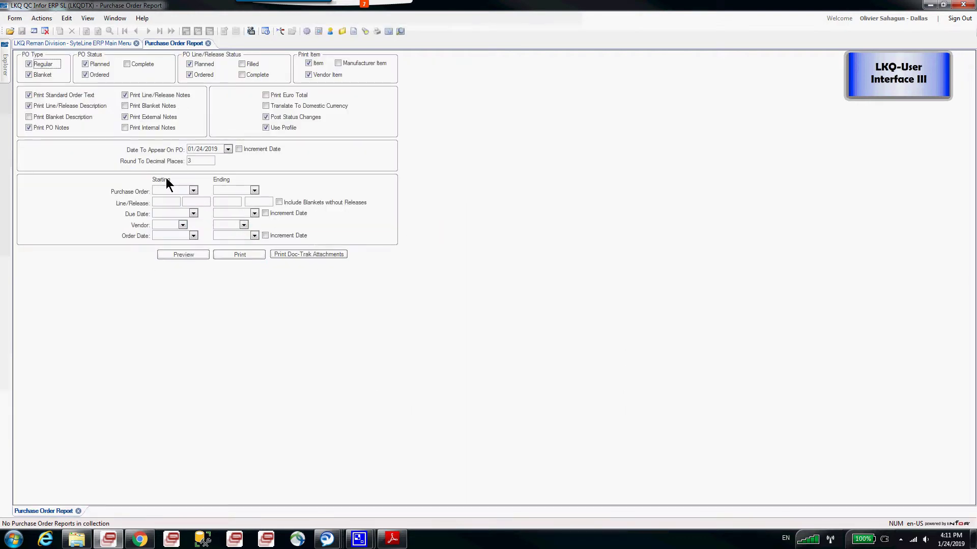
- Toggle the Purchase Order Report's options for printing external and internal notes, and open the Material Transactions Report form
{"action": "left_click", "coordinate": [127, 117]}
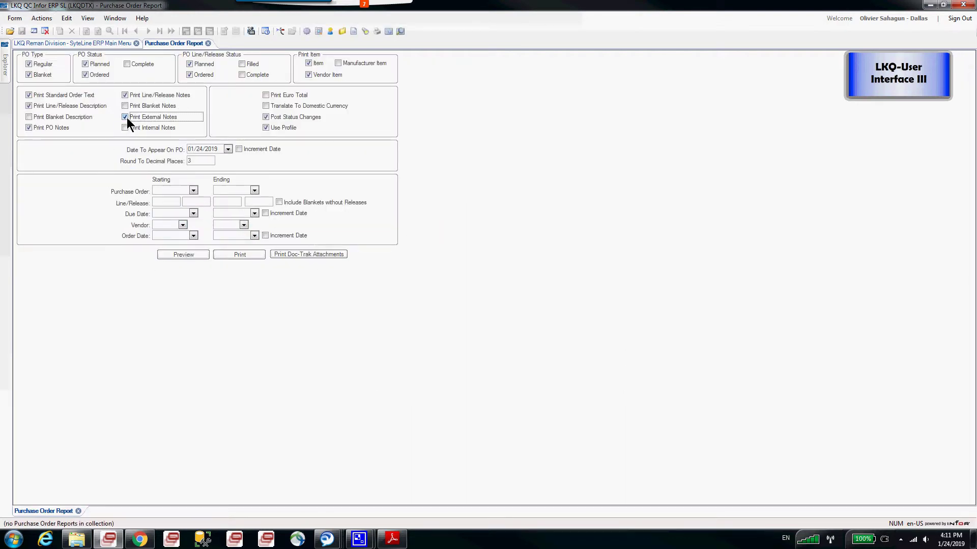
{"action": "left_click", "coordinate": [127, 127]}
{"action": "left_click", "coordinate": [16, 19]}
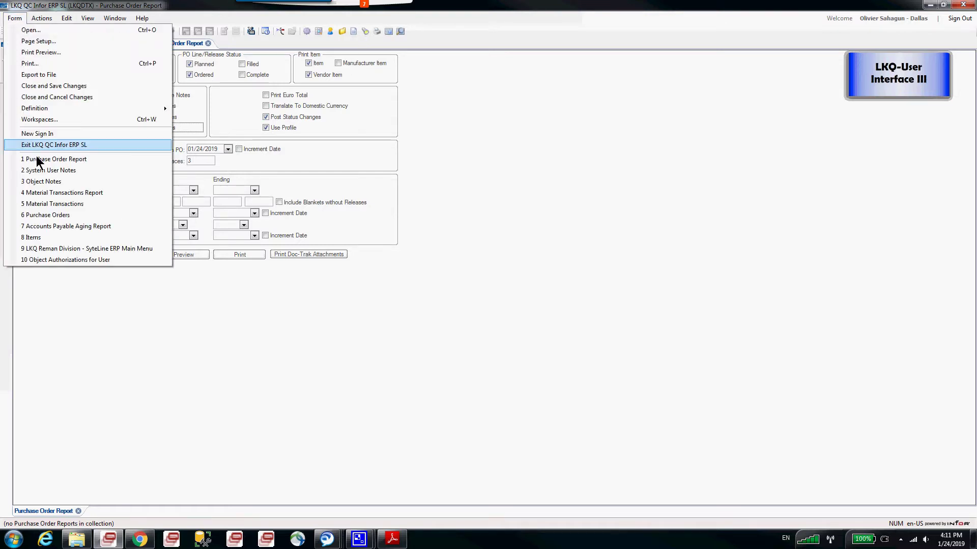
{"action": "left_click", "coordinate": [58, 195]}
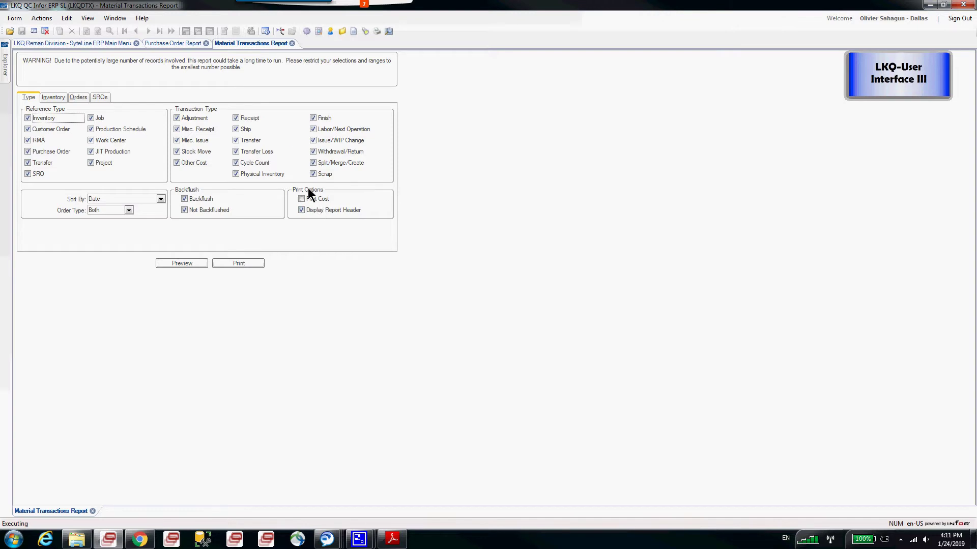
- Exclude the Misc. Issue and Misc. Receipt transaction types and set the starting transaction date to 12/18/2018
{"action": "left_click", "coordinate": [196, 140]}
{"action": "left_click", "coordinate": [202, 131]}
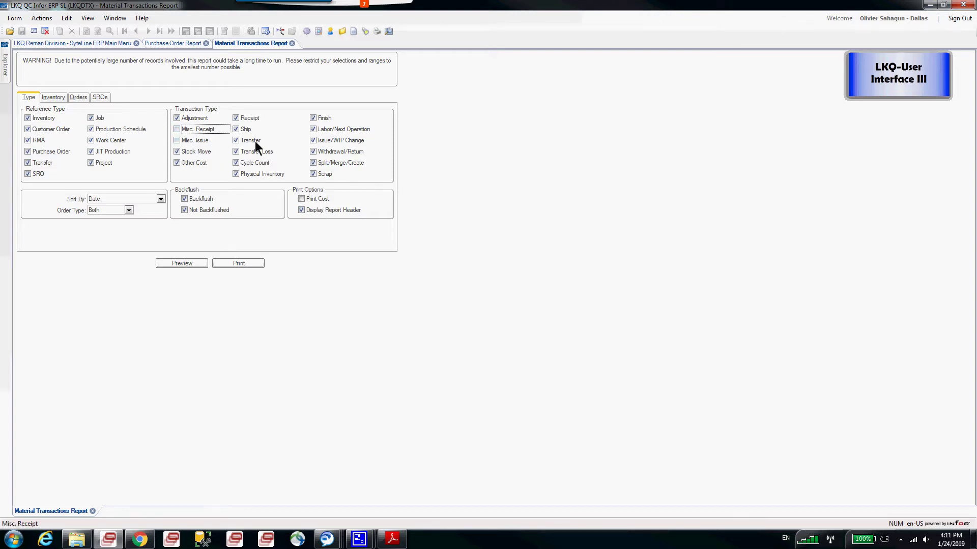
{"action": "left_click", "coordinate": [59, 97]}
{"action": "left_click", "coordinate": [136, 128]}
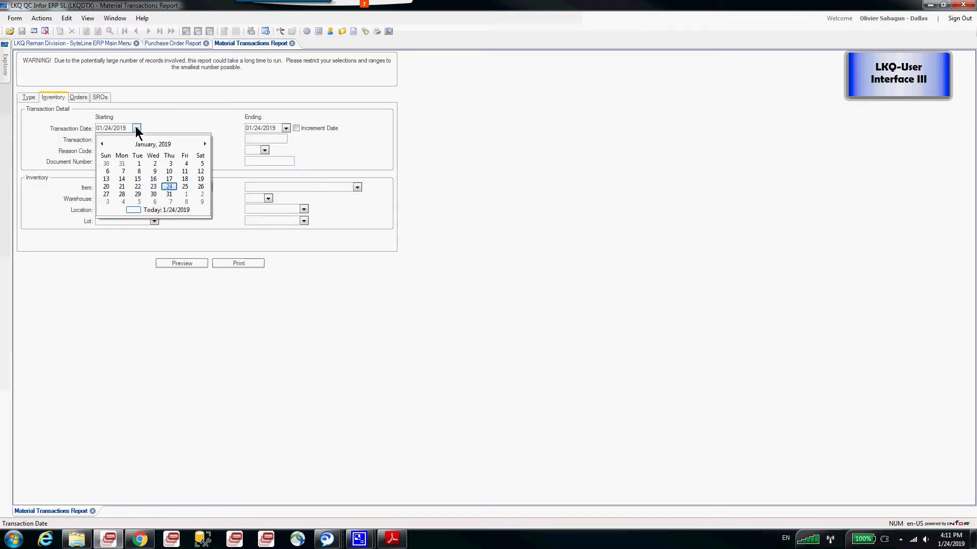
{"action": "left_click", "coordinate": [147, 145]}
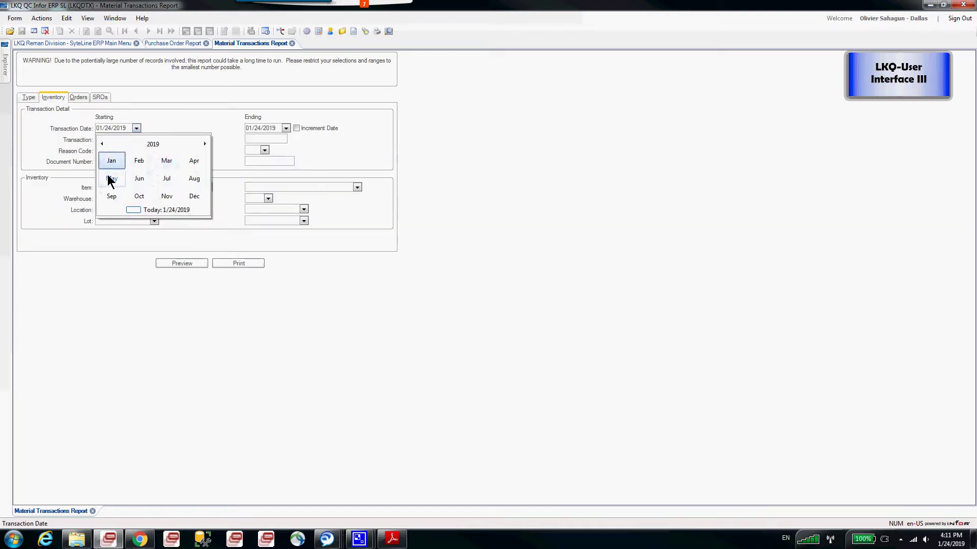
{"action": "left_click", "coordinate": [102, 144]}
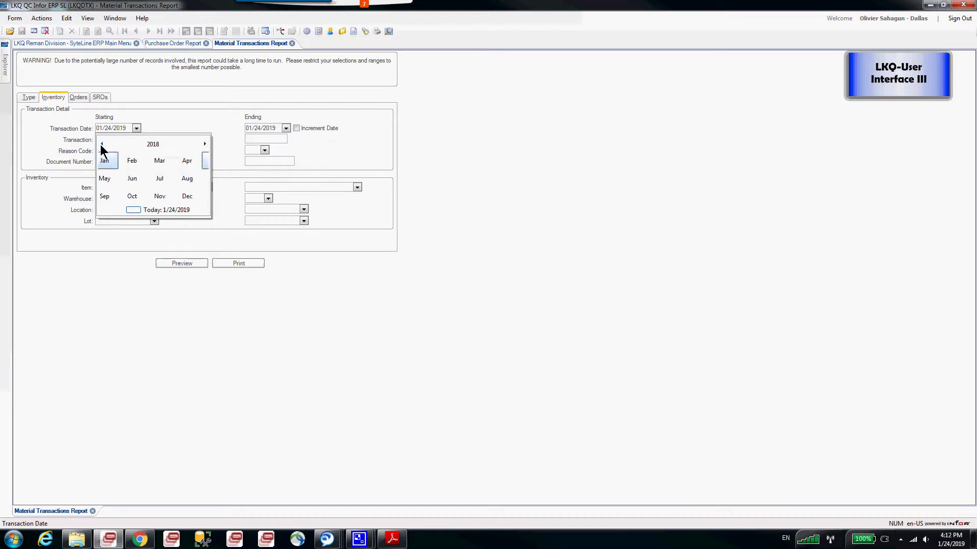
{"action": "left_click", "coordinate": [188, 197]}
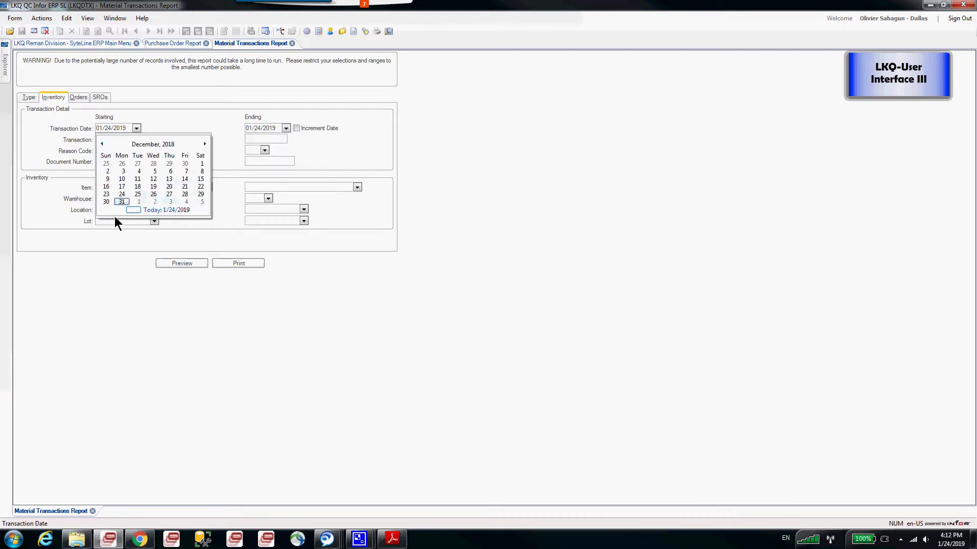
{"action": "left_click", "coordinate": [138, 187]}
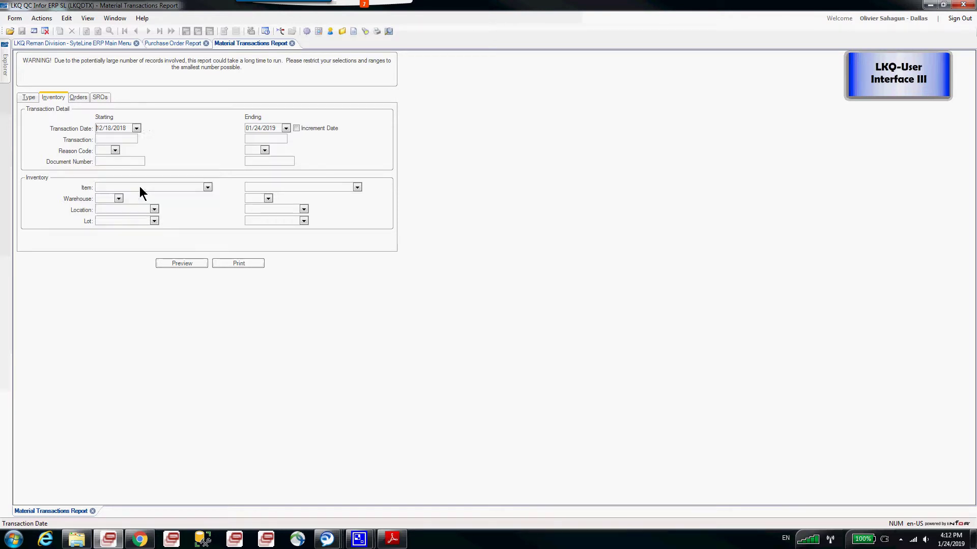
- Copy the starting transaction date, 12/18/2018, into the ending transaction date
{"action": "left_click", "coordinate": [126, 128]}
{"action": "key", "text": "ctrl+c"}
{"action": "left_click", "coordinate": [274, 127]}
{"action": "key", "text": "ctrl+v"}
- Check the report's order ranges, then preview the Material Transactions Report and look through its parameters and listed transactions
{"action": "left_click", "coordinate": [82, 97]}
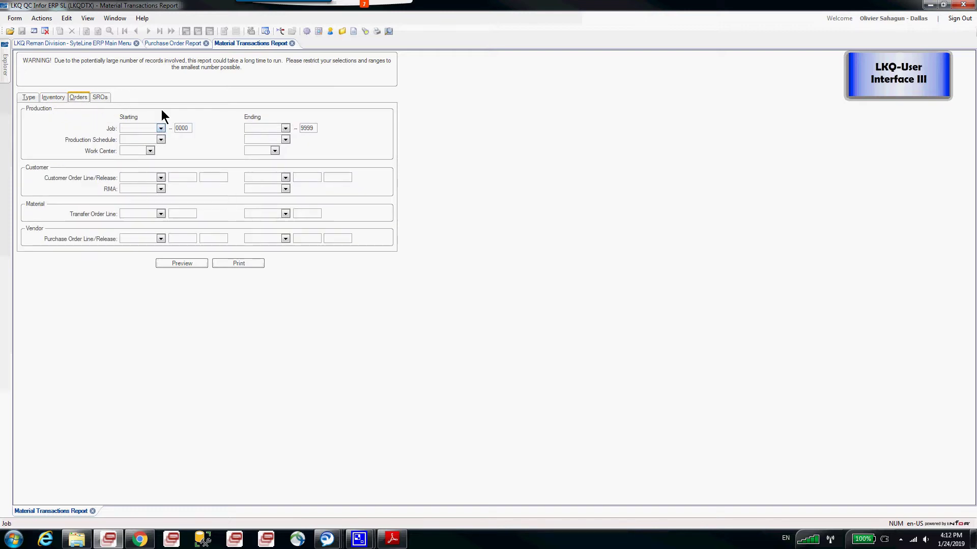
{"action": "left_click", "coordinate": [125, 101]}
{"action": "left_click", "coordinate": [57, 97]}
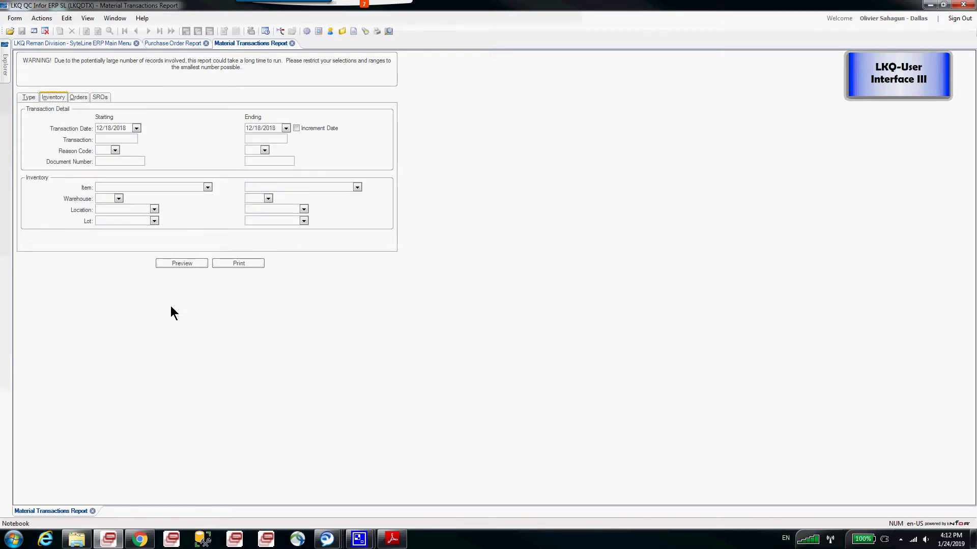
{"action": "left_click", "coordinate": [176, 263]}
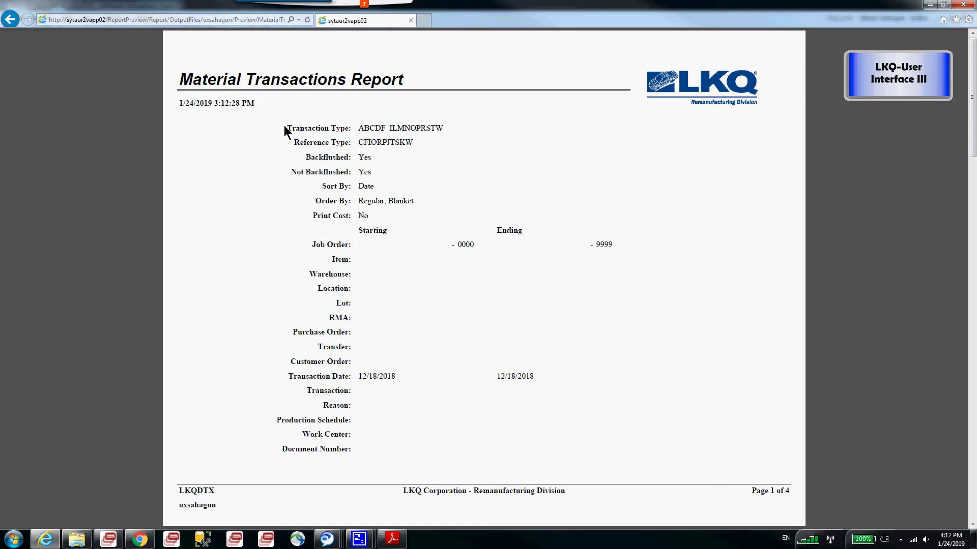
{"action": "left_click_drag", "start_coordinate": [285, 129], "coordinate": [483, 364]}
{"action": "left_click", "coordinate": [483, 364]}
{"action": "scroll", "coordinate": [422, 351], "scroll_direction": "down", "scroll_amount": 2}
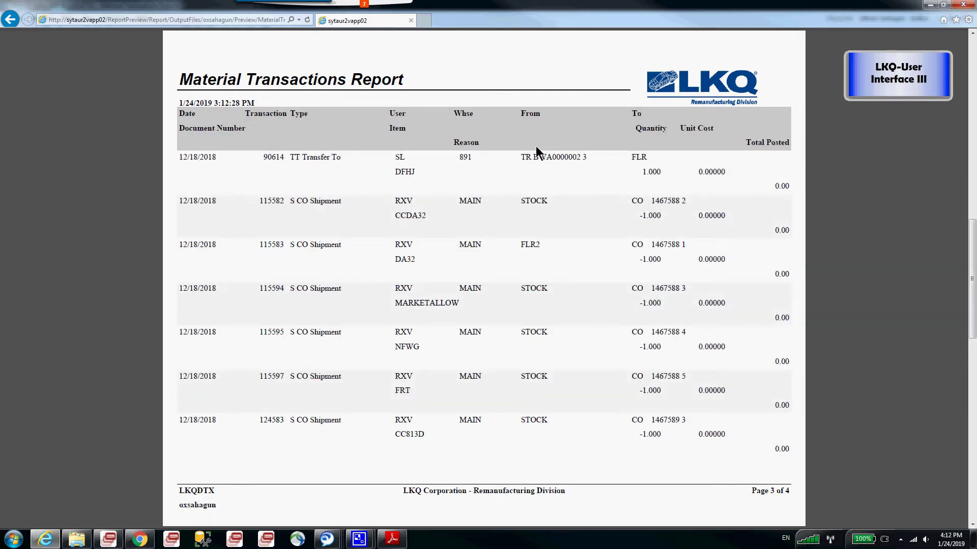
{"action": "left_click", "coordinate": [929, 6]}
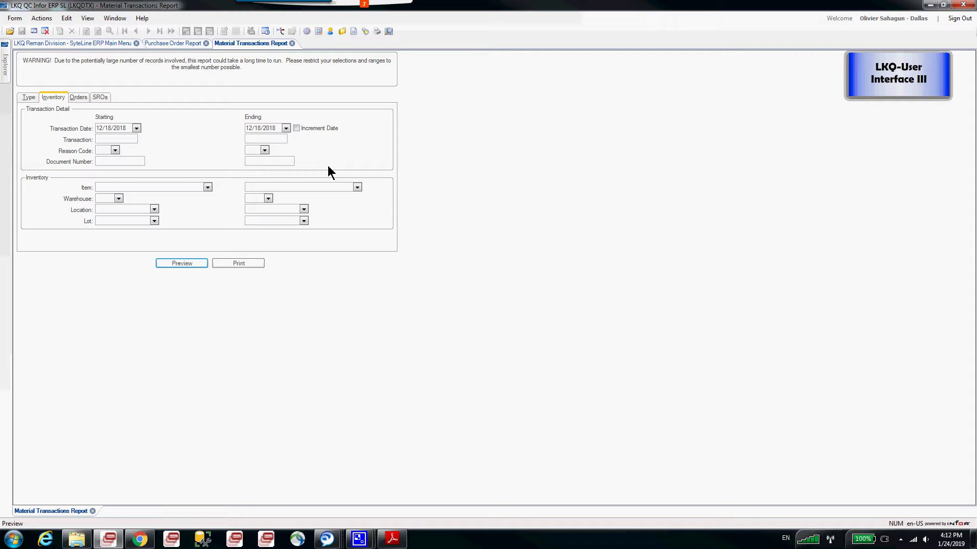
- Submit the Material Transactions Report for printing and acknowledge the submission message
{"action": "left_click", "coordinate": [247, 263]}
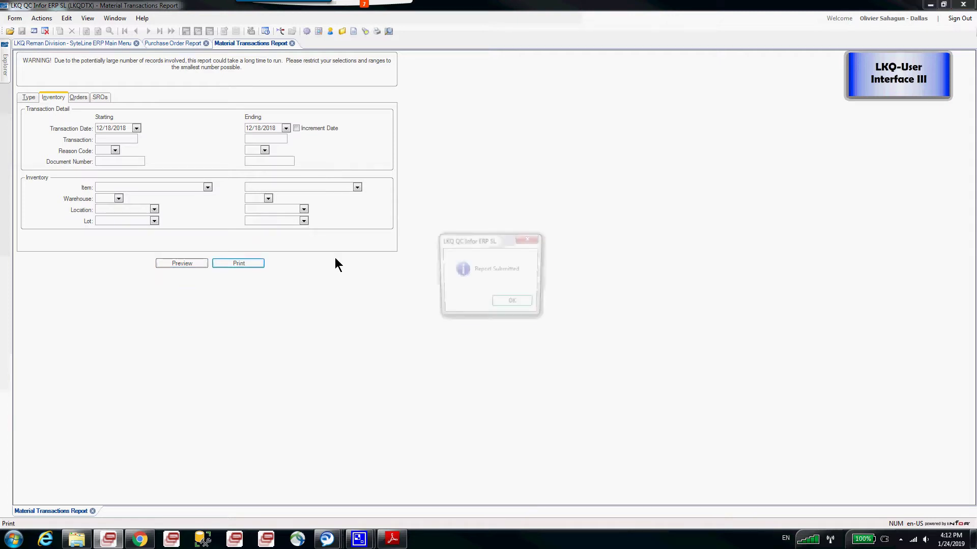
{"action": "left_click", "coordinate": [513, 304]}
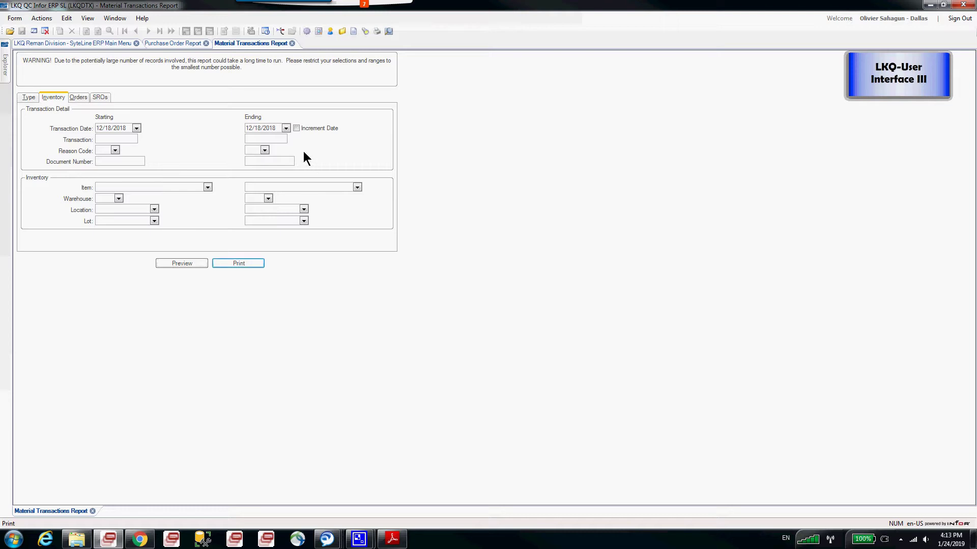
- Filter the form selection by caption instead of name for forms containing "task"
{"action": "key", "text": "ctrl+o"}
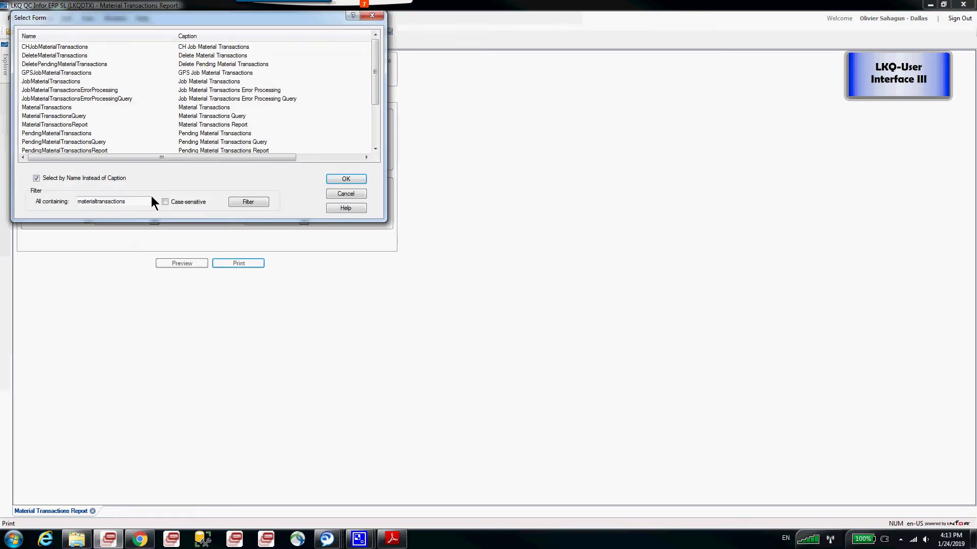
{"action": "left_click_drag", "start_coordinate": [144, 203], "coordinate": [1, 208]}
{"action": "type", "text": "Bg task"}
{"action": "left_click", "coordinate": [249, 205]}
{"action": "left_click", "coordinate": [93, 179]}
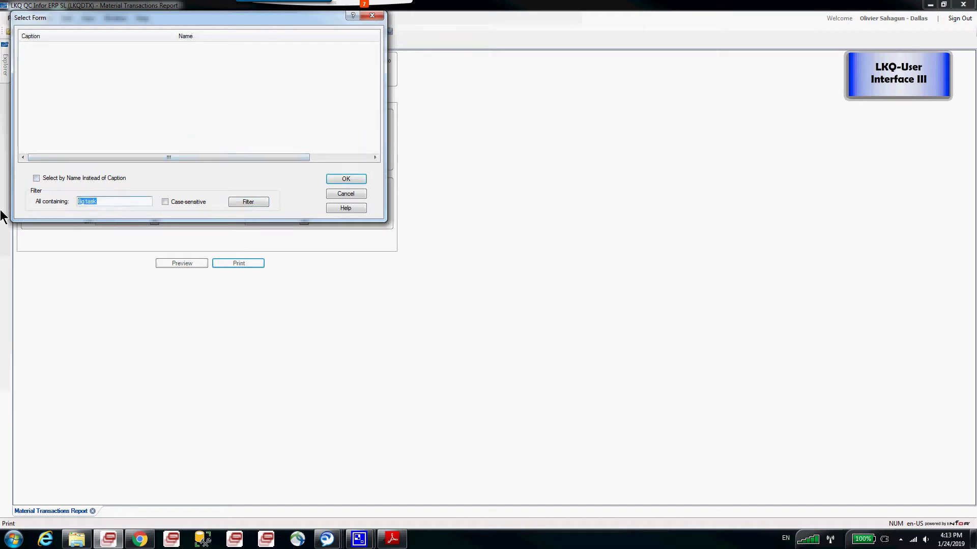
{"action": "type", "text": "tas"}
{"action": "left_click", "coordinate": [257, 204]}
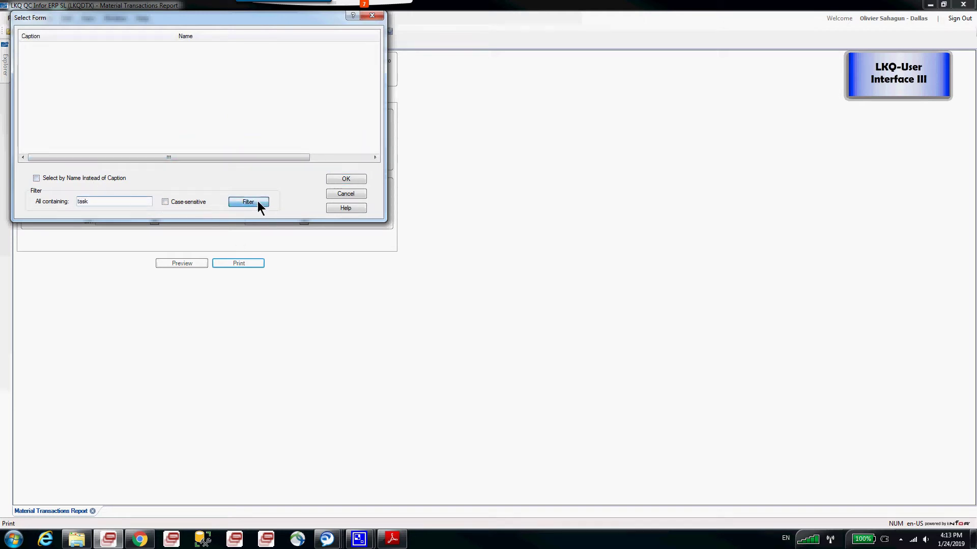
{"action": "left_click", "coordinate": [62, 65]}
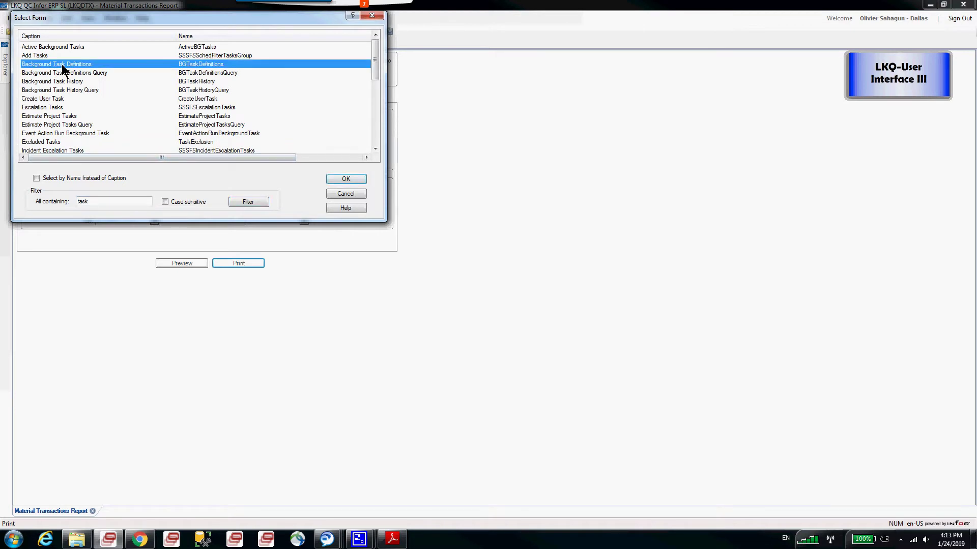
{"action": "double_click", "coordinate": [62, 65]}
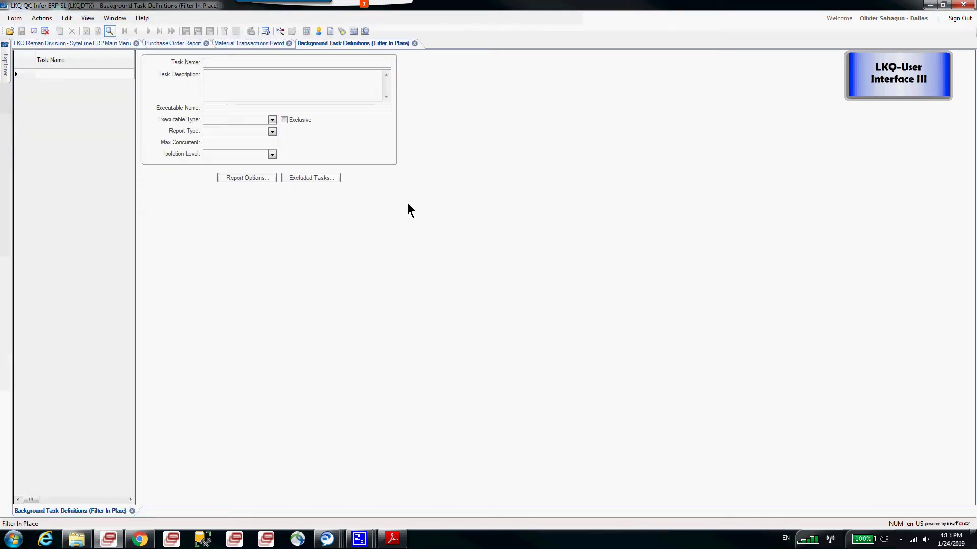
{"action": "left_click", "coordinate": [414, 44]}
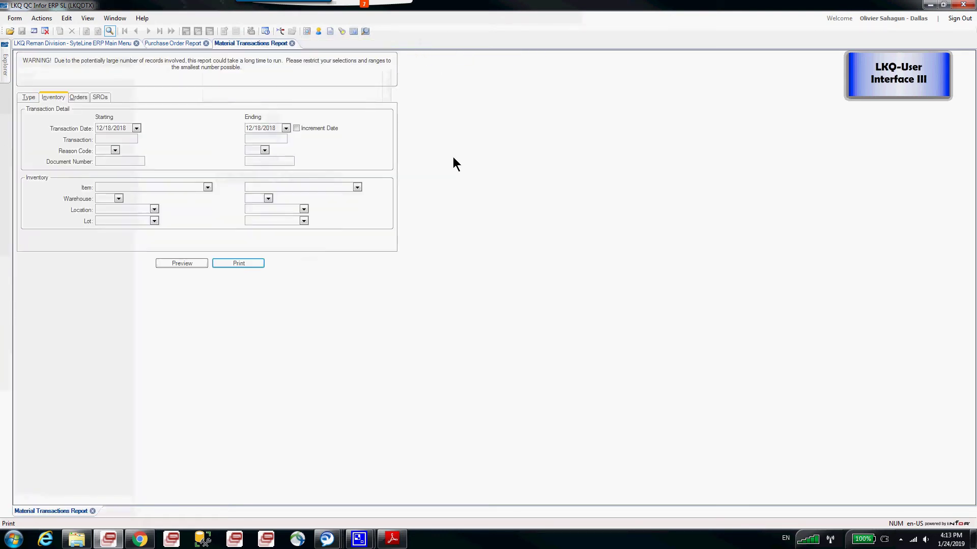
- Open the Background Task History form and filter it by the report submitter's user ID and the submitted date 01/24/2019
{"action": "key", "text": "ctrl+o"}
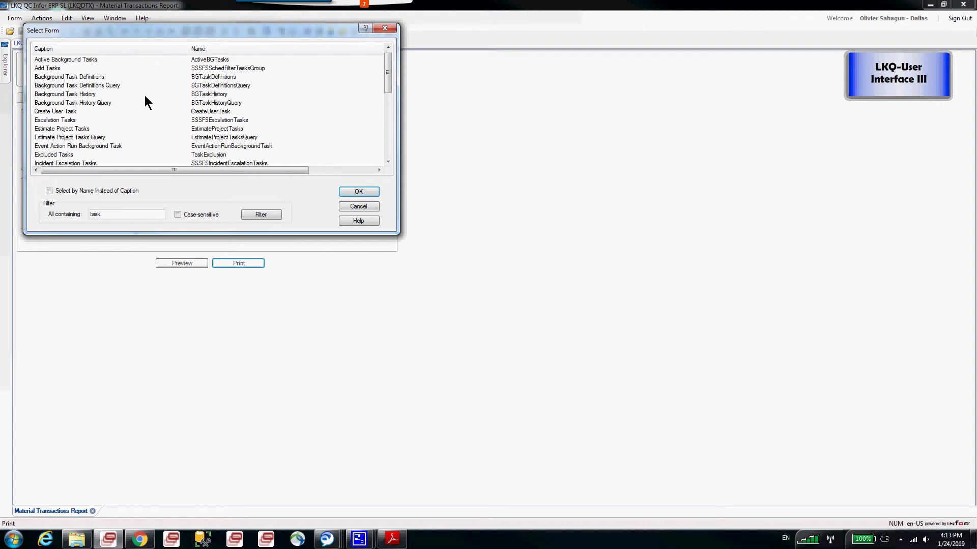
{"action": "double_click", "coordinate": [144, 96]}
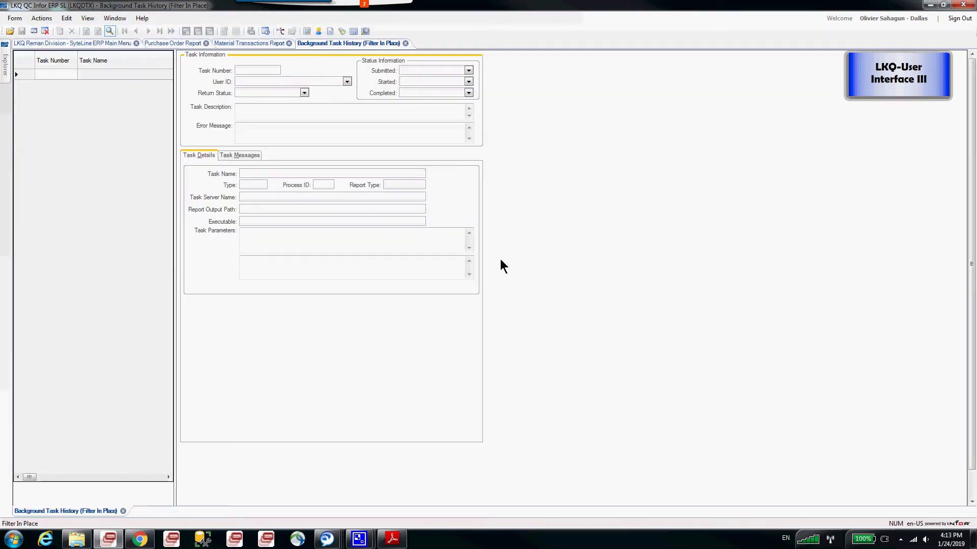
{"action": "left_click", "coordinate": [347, 81]}
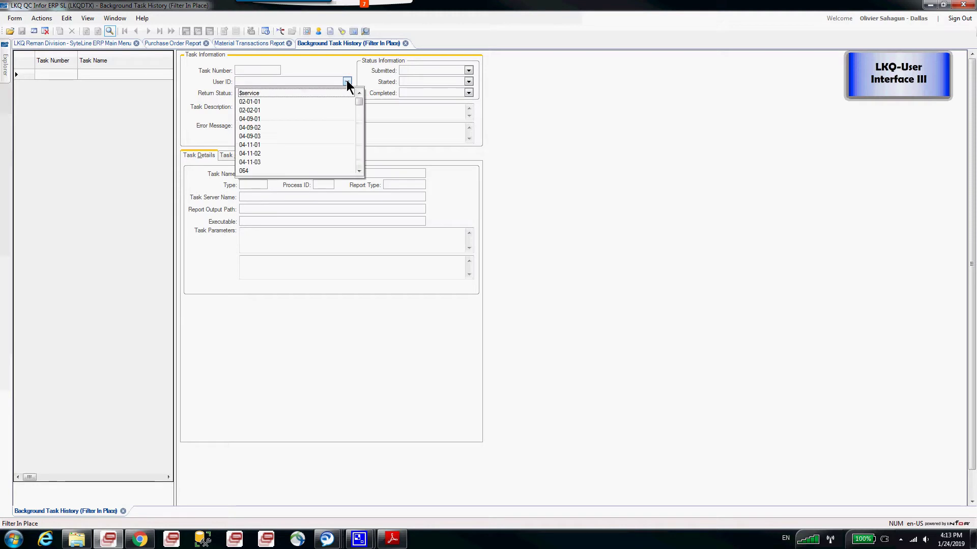
{"action": "left_click", "coordinate": [271, 84]}
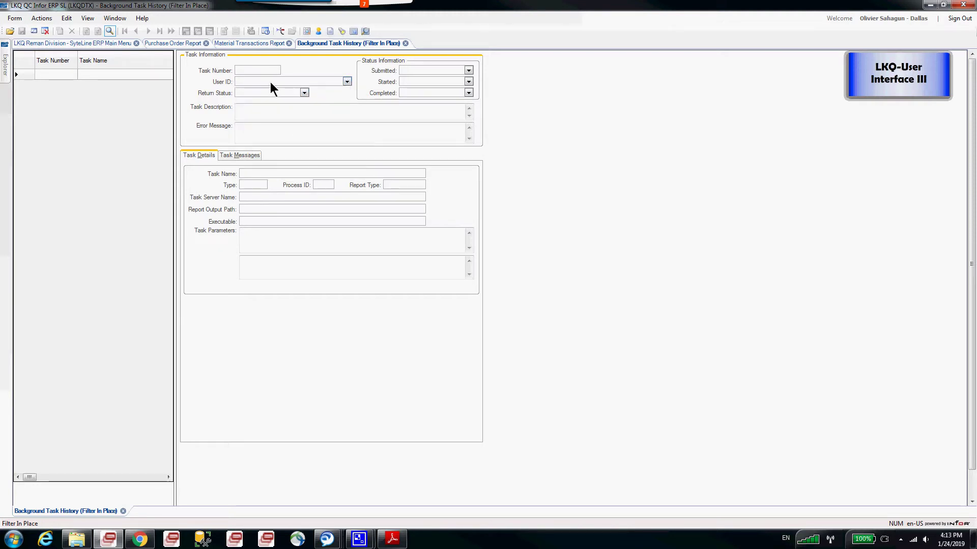
{"action": "type", "text": "oxs"}
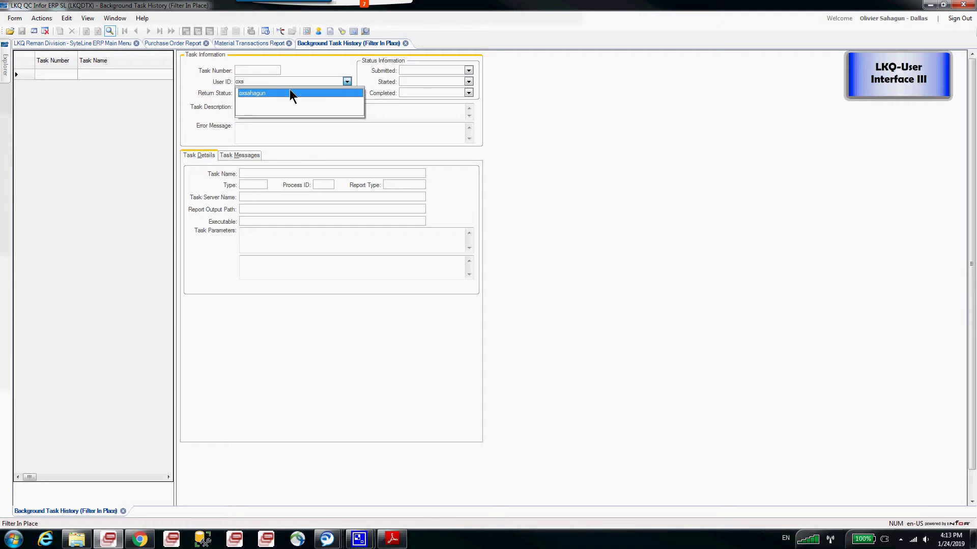
{"action": "left_click", "coordinate": [289, 93]}
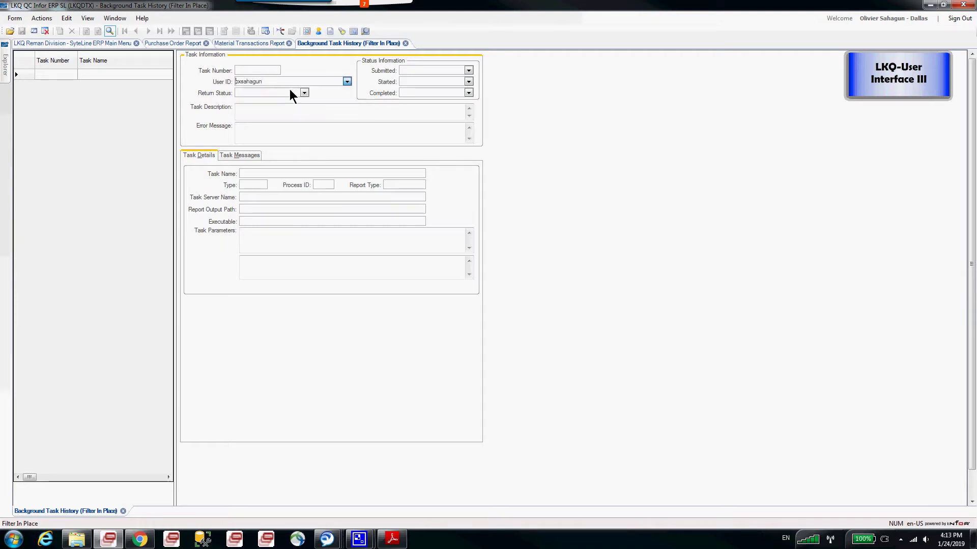
{"action": "left_click", "coordinate": [472, 70]}
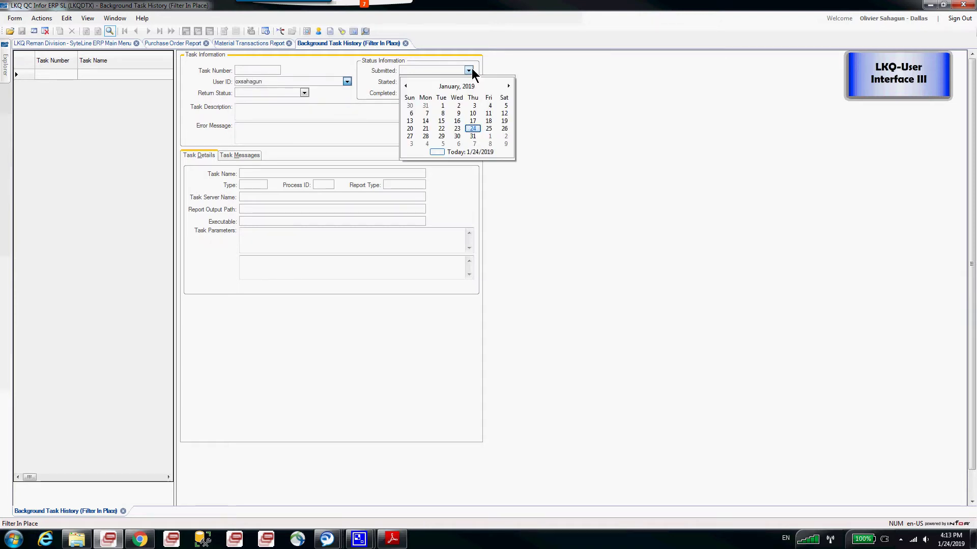
{"action": "left_click", "coordinate": [472, 131]}
{"action": "left_click", "coordinate": [109, 31]}
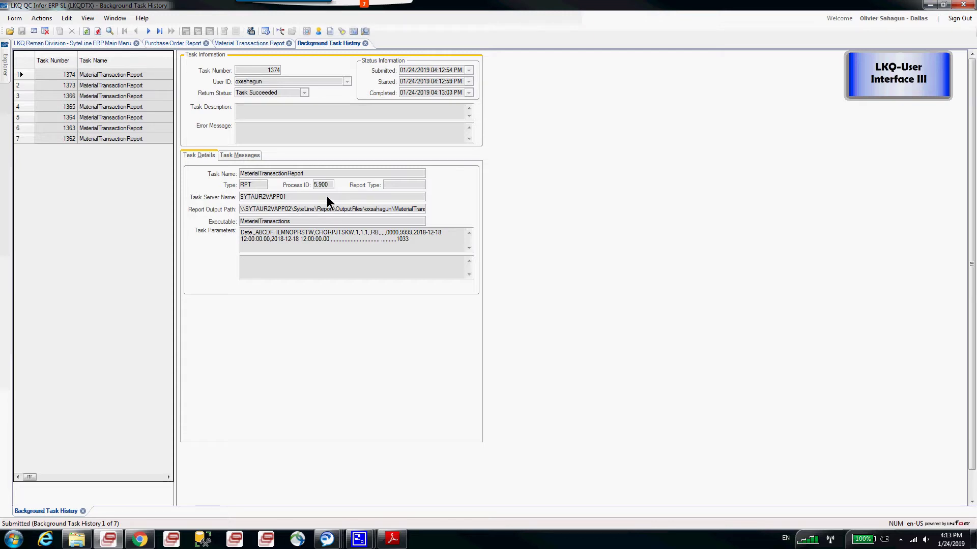
- Filter the form selection for forms containing "output" and open the Report Output Files form
{"action": "key", "text": "ctrl+o"}
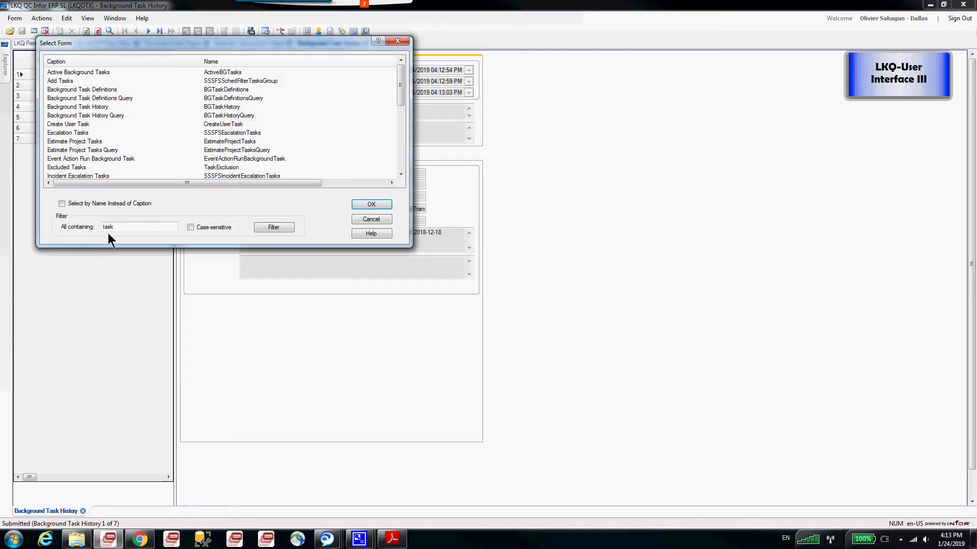
{"action": "left_click_drag", "start_coordinate": [115, 228], "coordinate": [72, 228]}
{"action": "type", "text": "output"}
{"action": "left_click", "coordinate": [277, 227]}
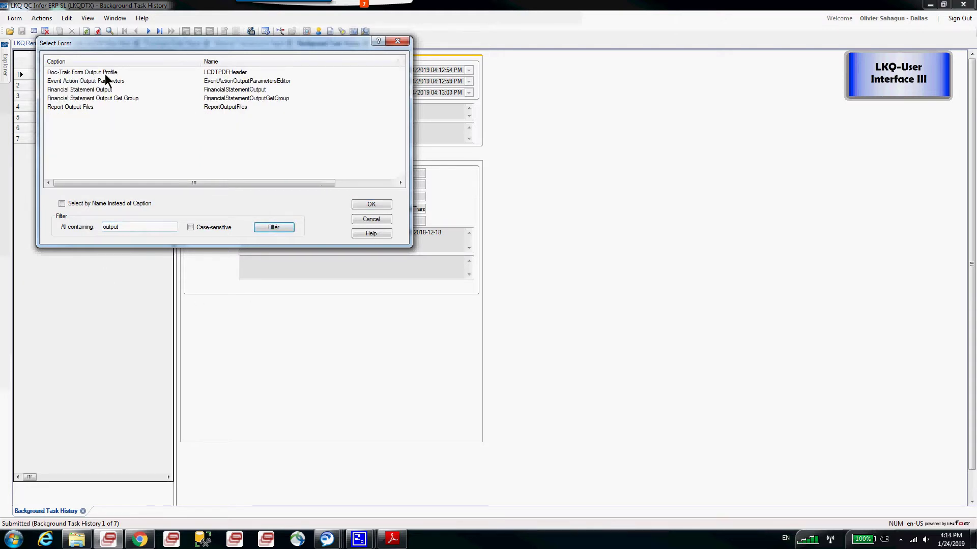
{"action": "left_click", "coordinate": [79, 107]}
{"action": "double_click", "coordinate": [96, 109]}
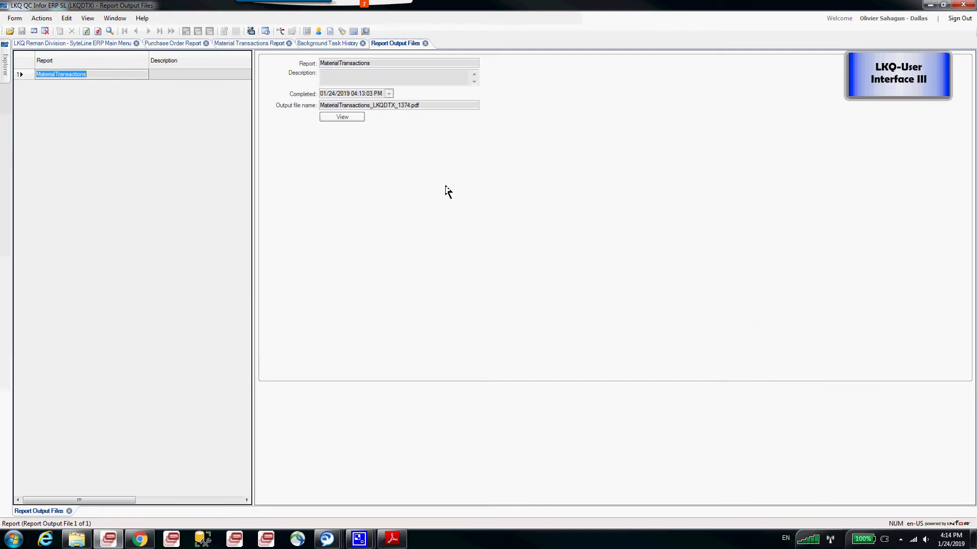
- View the output file of the MaterialTransactions report and close the viewer
{"action": "left_click", "coordinate": [356, 117]}
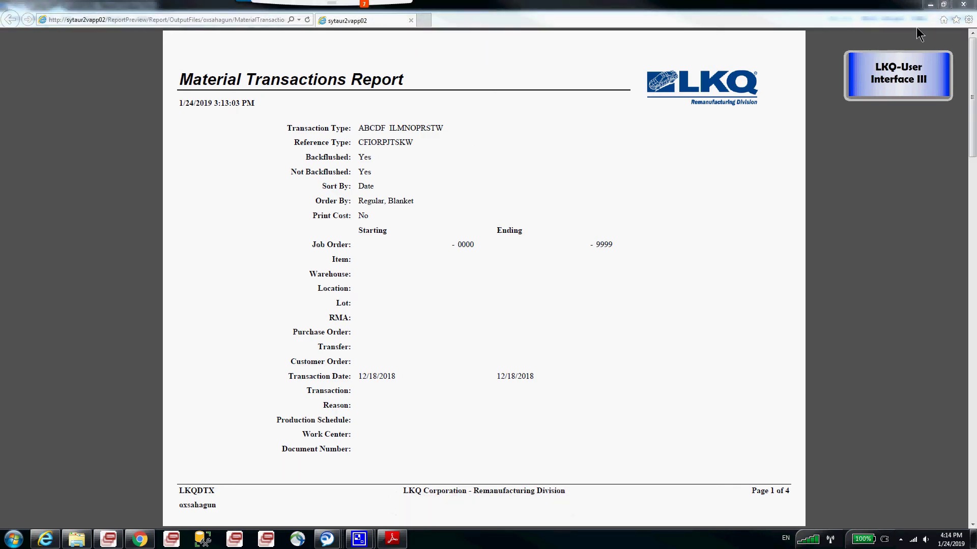
{"action": "left_click", "coordinate": [963, 4]}
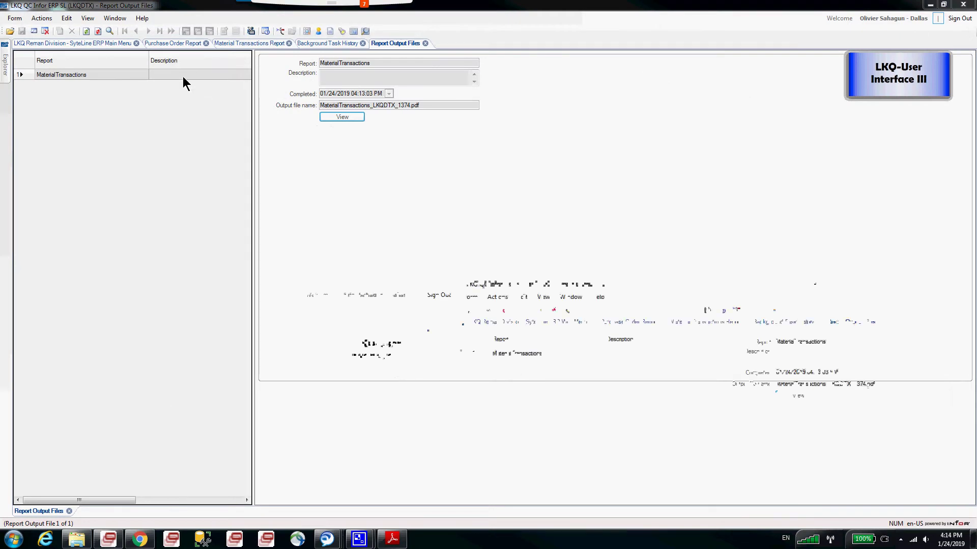
- Filter the form selection for forms containing "options" and open the Report Options form
{"action": "left_click", "coordinate": [10, 31]}
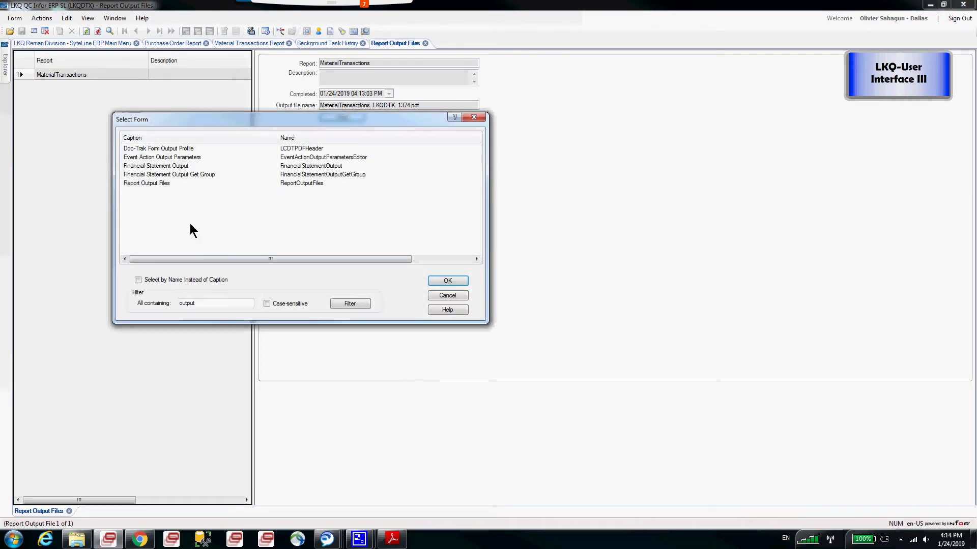
{"action": "left_click_drag", "start_coordinate": [211, 306], "coordinate": [0, 313]}
{"action": "type", "text": "options"}
{"action": "left_click", "coordinate": [364, 307]}
{"action": "double_click", "coordinate": [154, 194]}
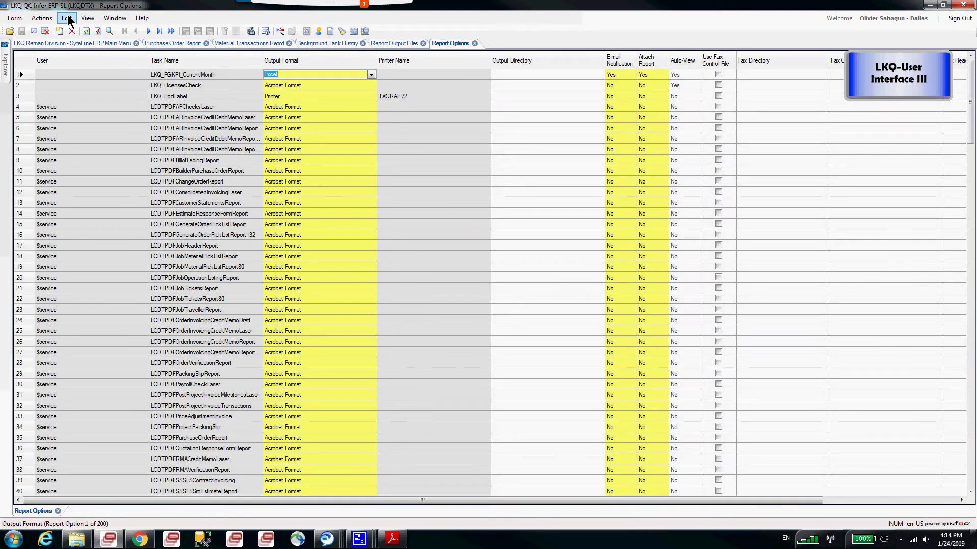
- Add a report option for the current user with task name MaterialTransactionReport and output format Excel, and save it
{"action": "left_click", "coordinate": [60, 31]}
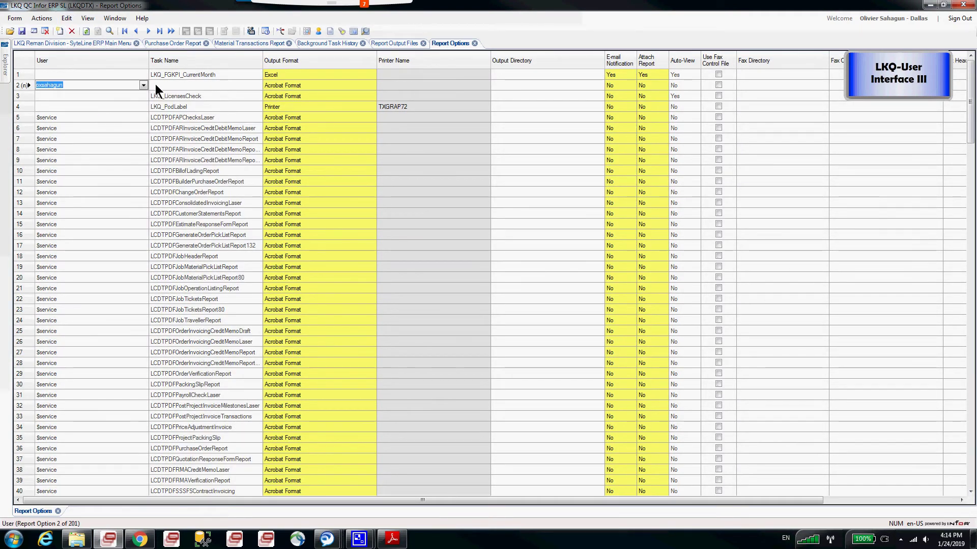
{"action": "left_click", "coordinate": [173, 88]}
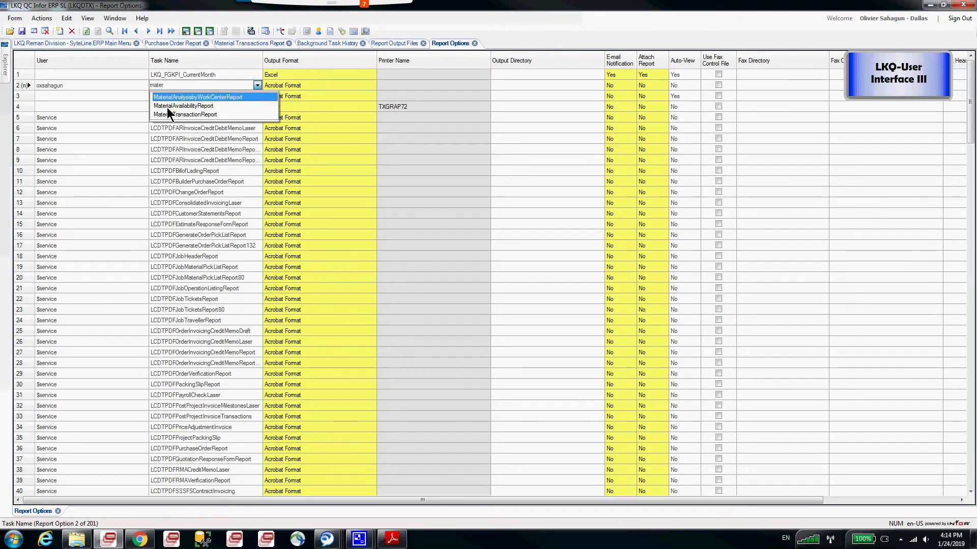
{"action": "left_click", "coordinate": [175, 114]}
{"action": "left_click", "coordinate": [336, 76]}
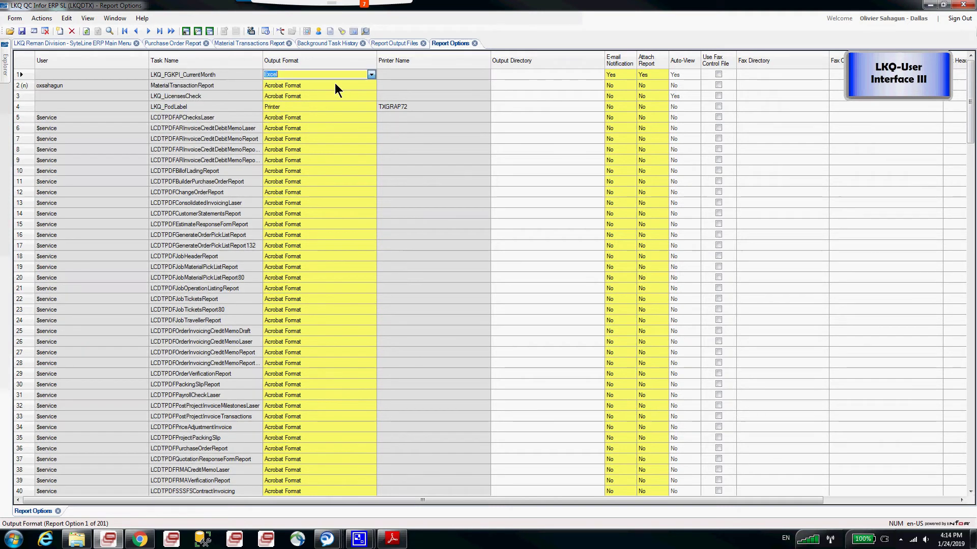
{"action": "left_click", "coordinate": [336, 85]}
{"action": "left_click", "coordinate": [371, 85]}
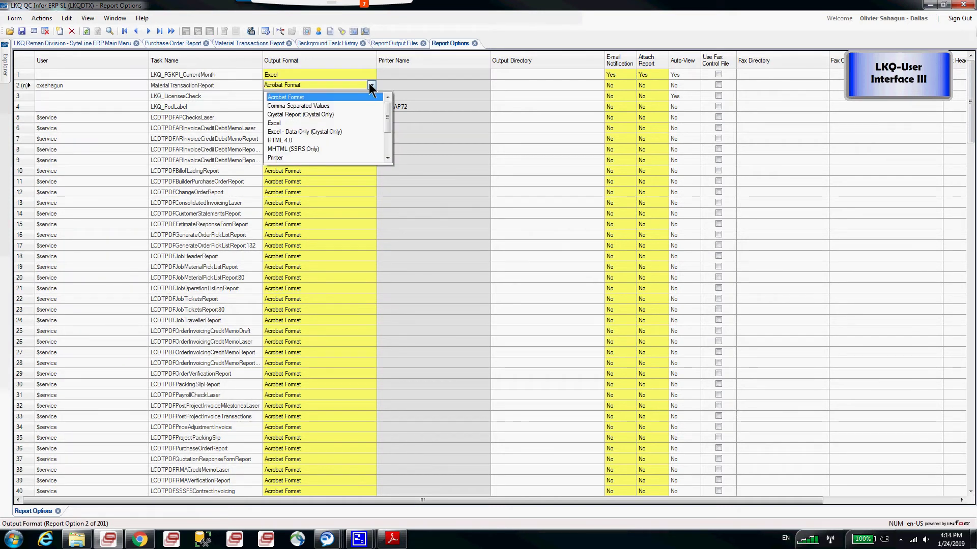
{"action": "left_click", "coordinate": [300, 124]}
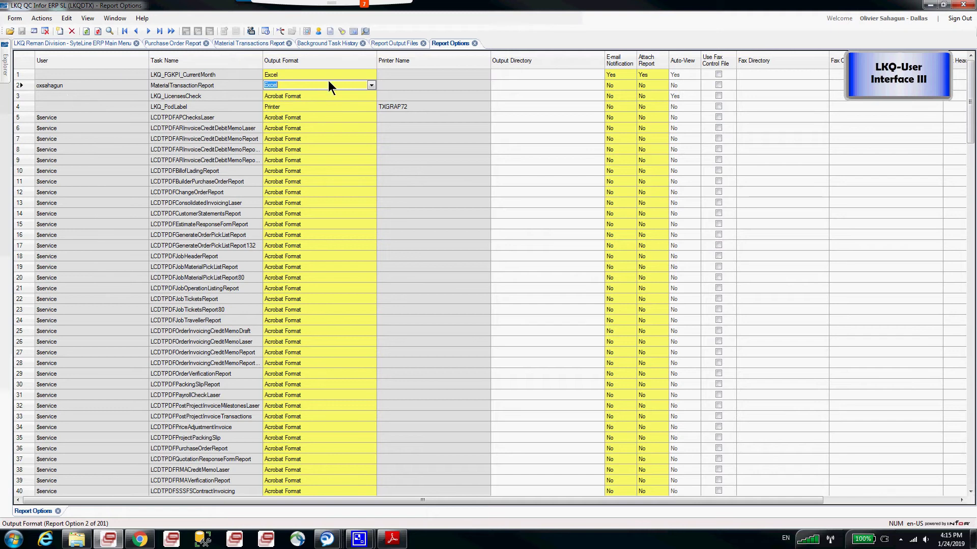
{"action": "key", "text": "Delete"}
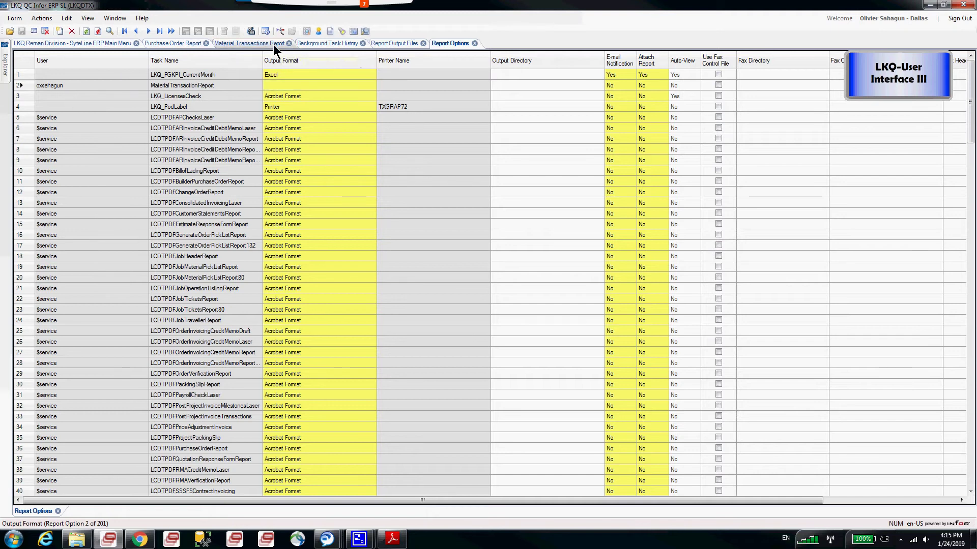
- Print the Material Transactions Report for transaction date 12/18/2018 again and dismiss the submission message
{"action": "left_click", "coordinate": [274, 45]}
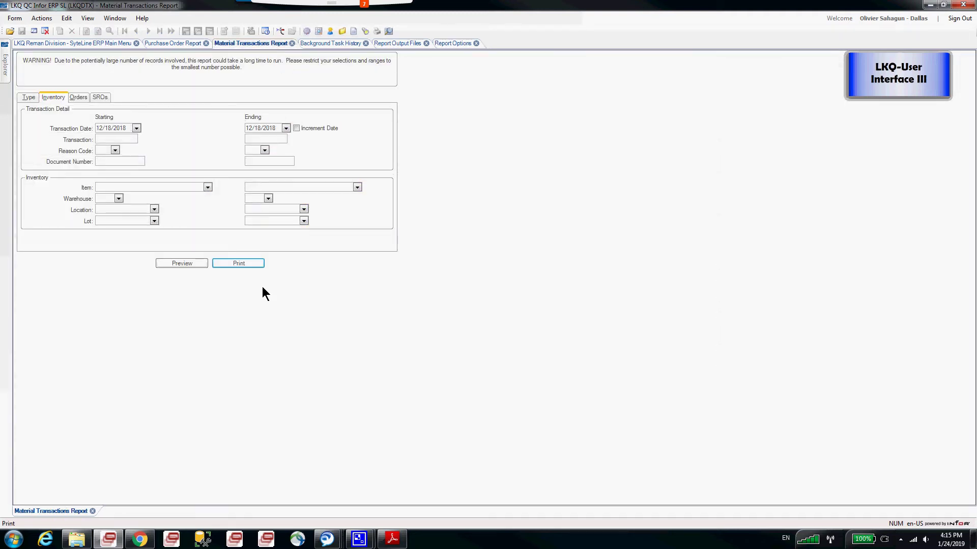
{"action": "left_click", "coordinate": [240, 263]}
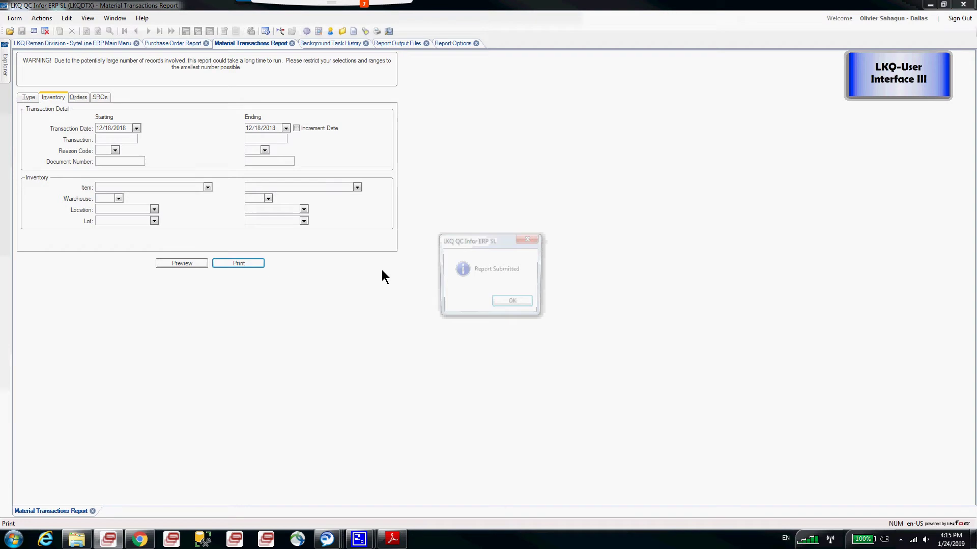
{"action": "left_click", "coordinate": [497, 304]}
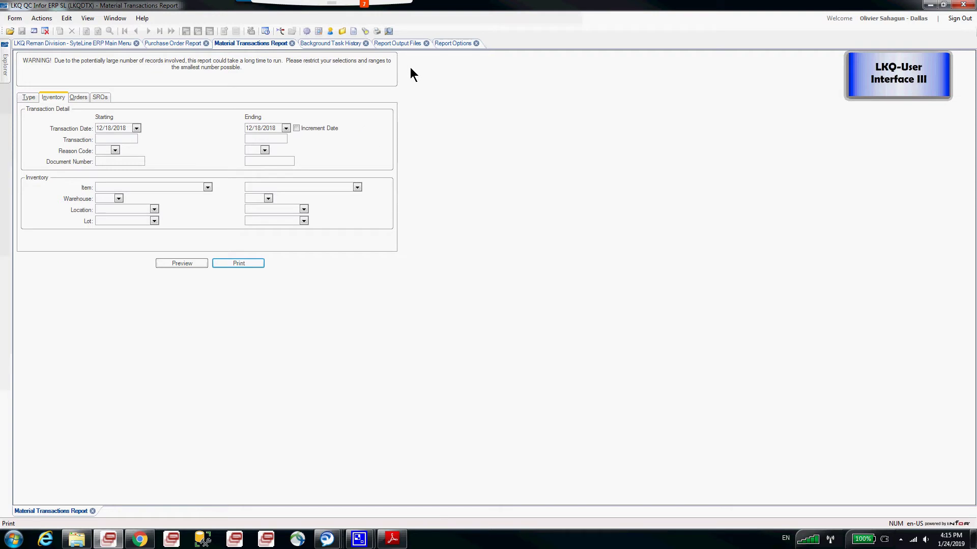
- Refresh the Report Output Files list and open the output file MaterialTransactions_LKQDTX_1376.xls in Excel
{"action": "left_click", "coordinate": [389, 42]}
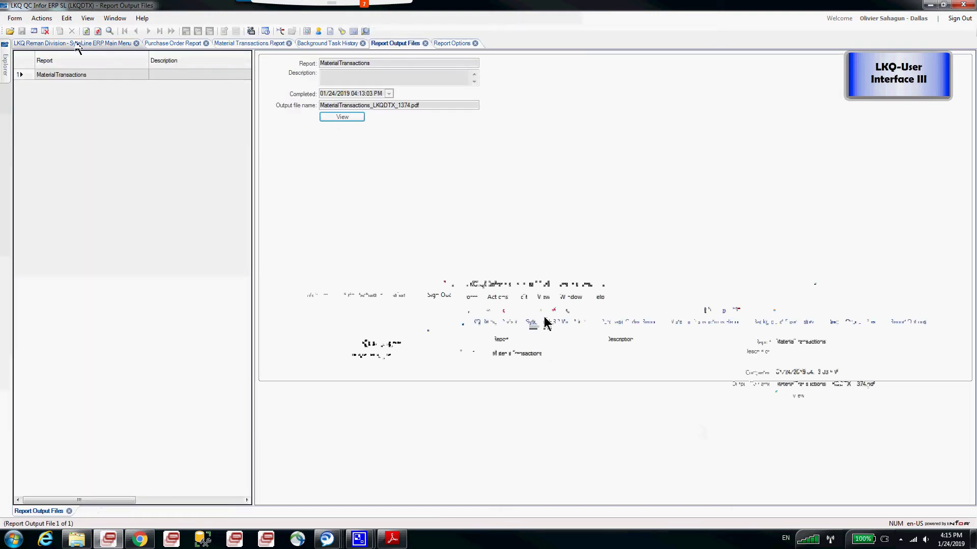
{"action": "left_click", "coordinate": [86, 31]}
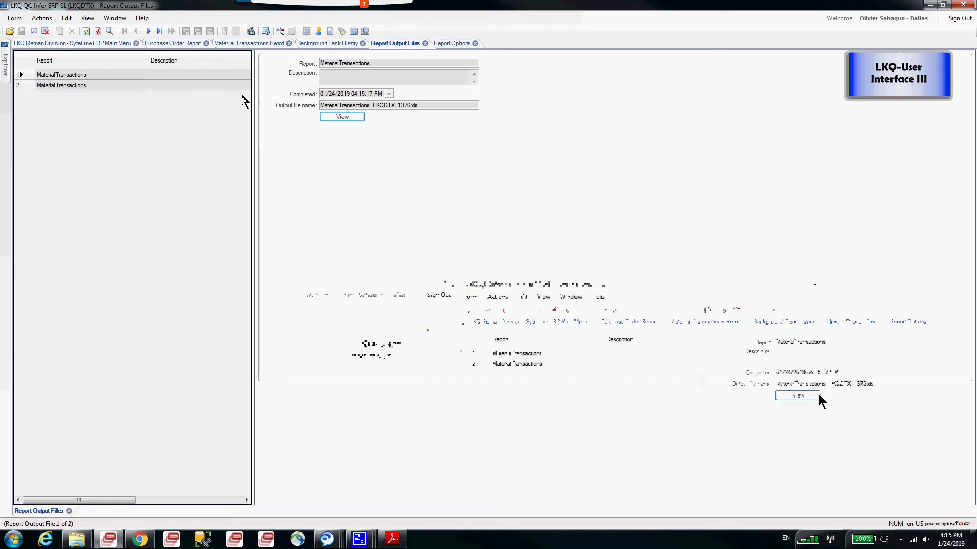
{"action": "left_click_drag", "start_coordinate": [441, 106], "coordinate": [356, 117]}
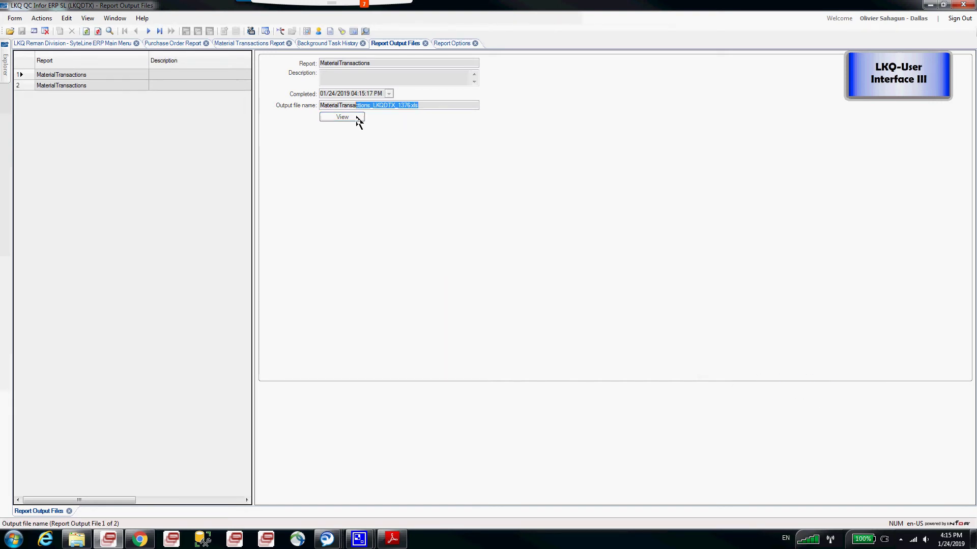
{"action": "left_click", "coordinate": [357, 119]}
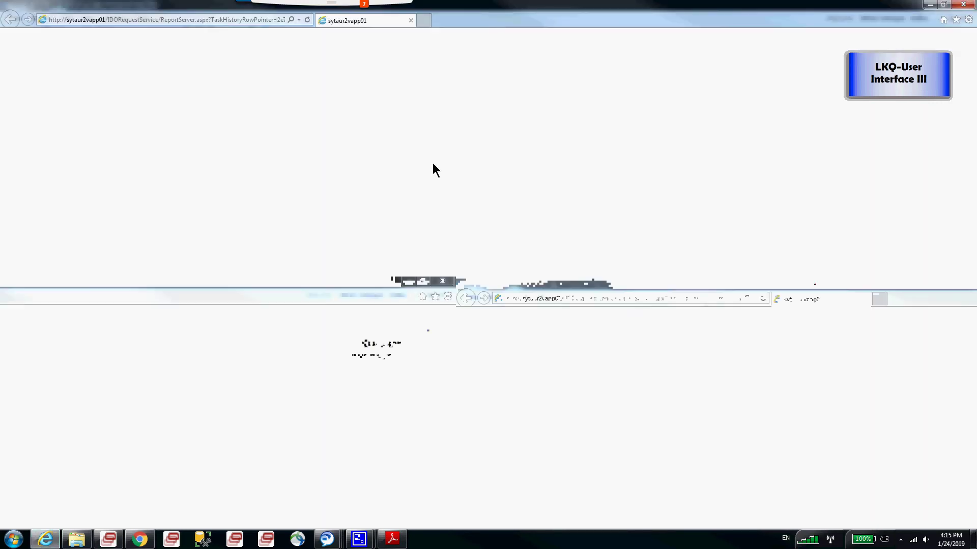
{"action": "left_click", "coordinate": [462, 257]}
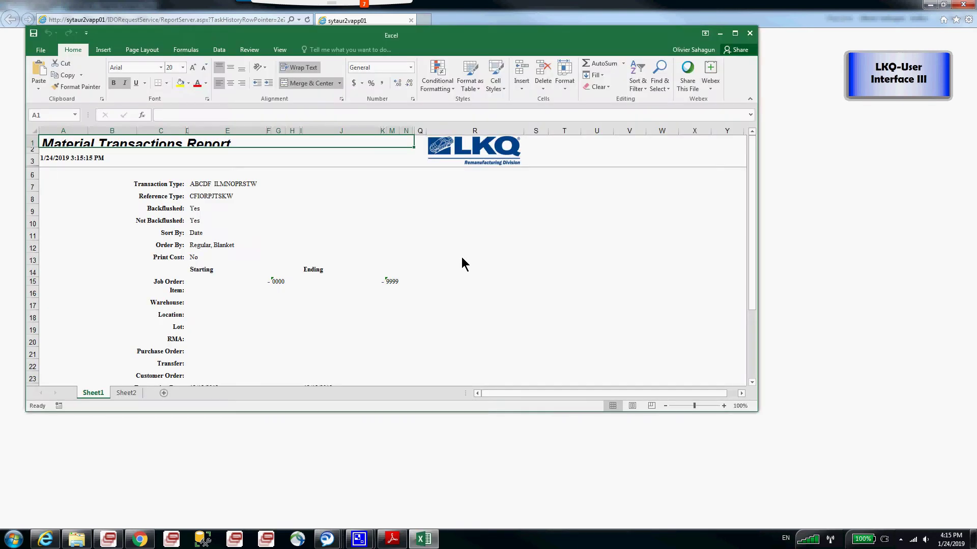
- Maximize the Excel report, view the transactions on Sheet2 and close the workbook
{"action": "double_click", "coordinate": [581, 40]}
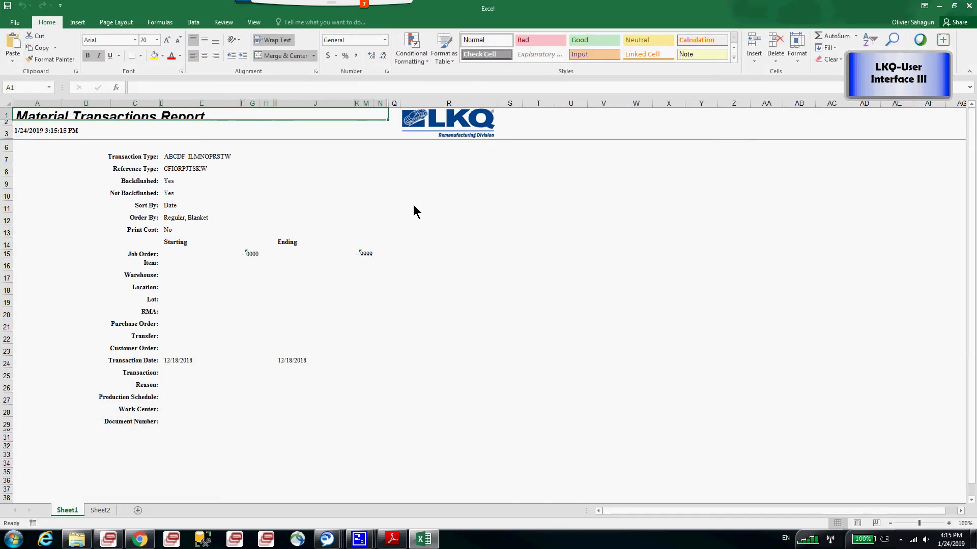
{"action": "left_click", "coordinate": [100, 510]}
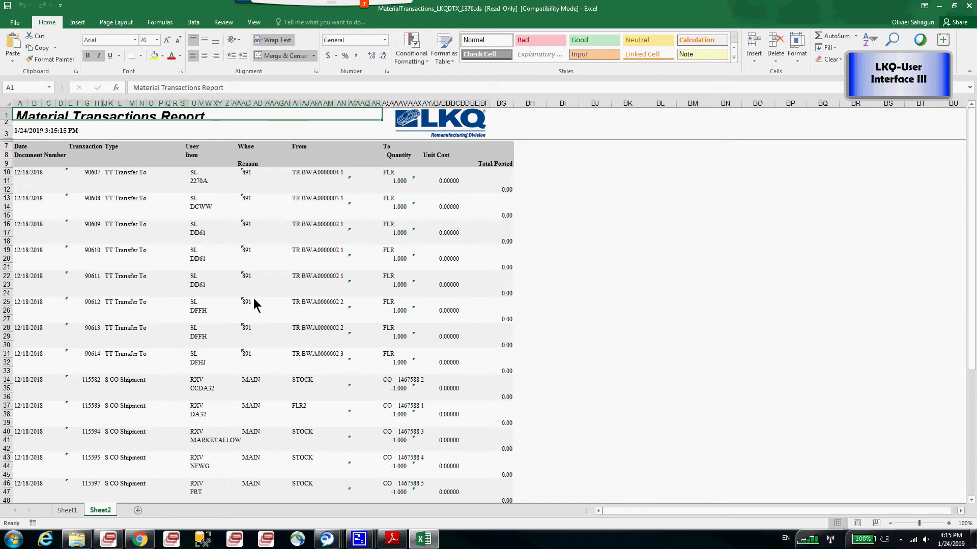
{"action": "left_click", "coordinate": [965, 7]}
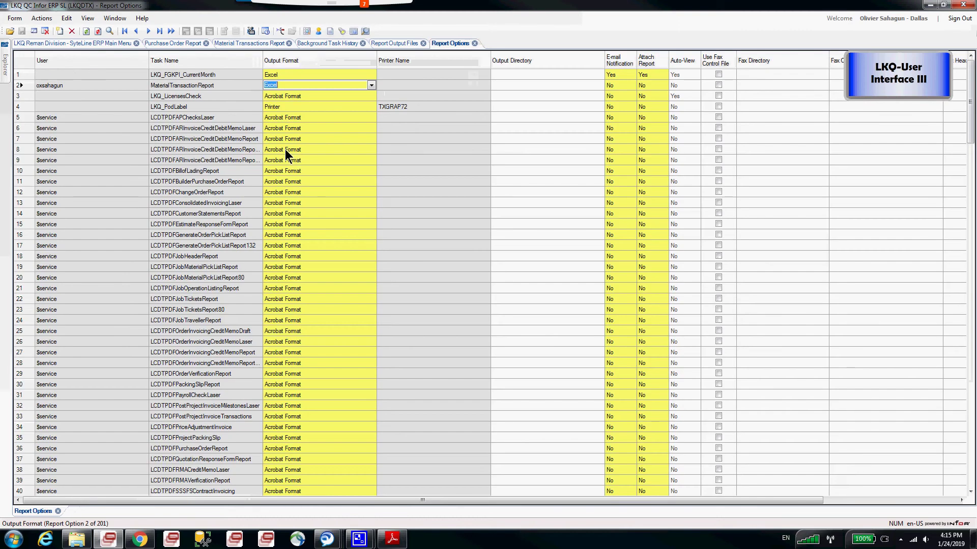
- Return to the Material Transactions Report form and enable Increment Date for the transaction date range
{"action": "left_click", "coordinate": [625, 86]}
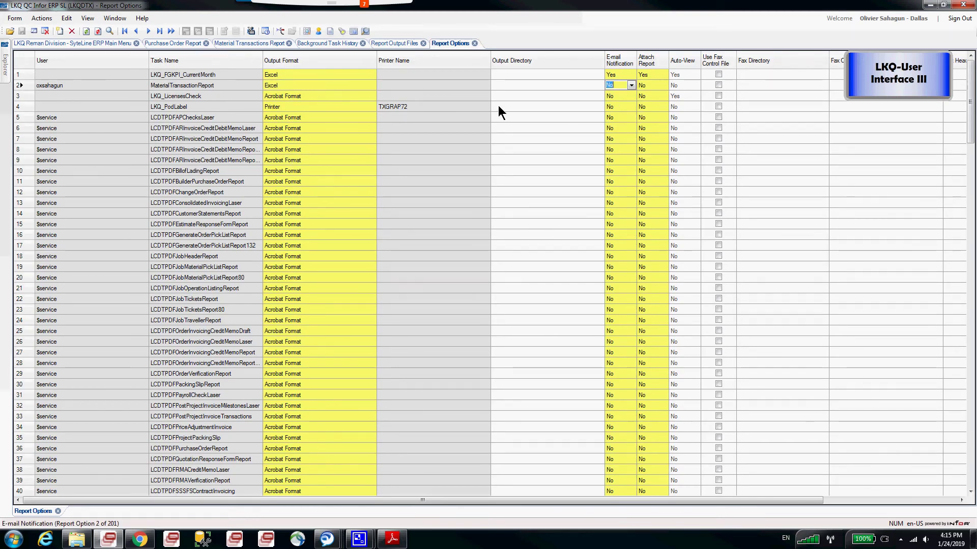
{"action": "left_click", "coordinate": [260, 45]}
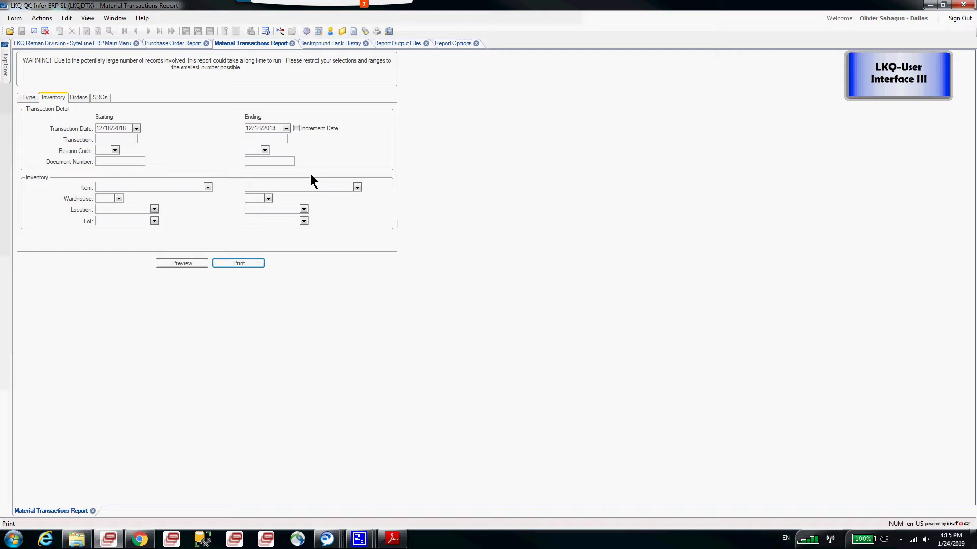
{"action": "left_click", "coordinate": [37, 20]}
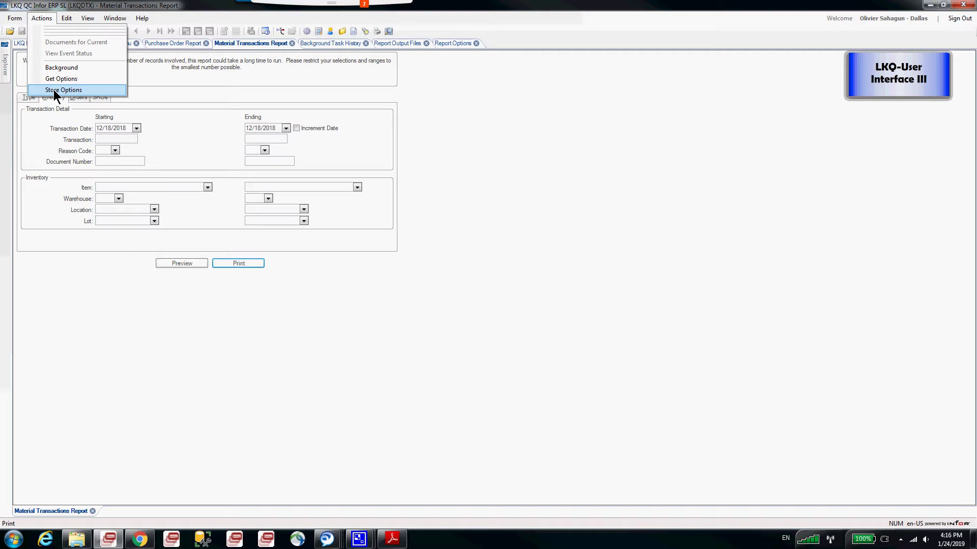
{"action": "left_click", "coordinate": [180, 79]}
{"action": "left_click", "coordinate": [32, 96]}
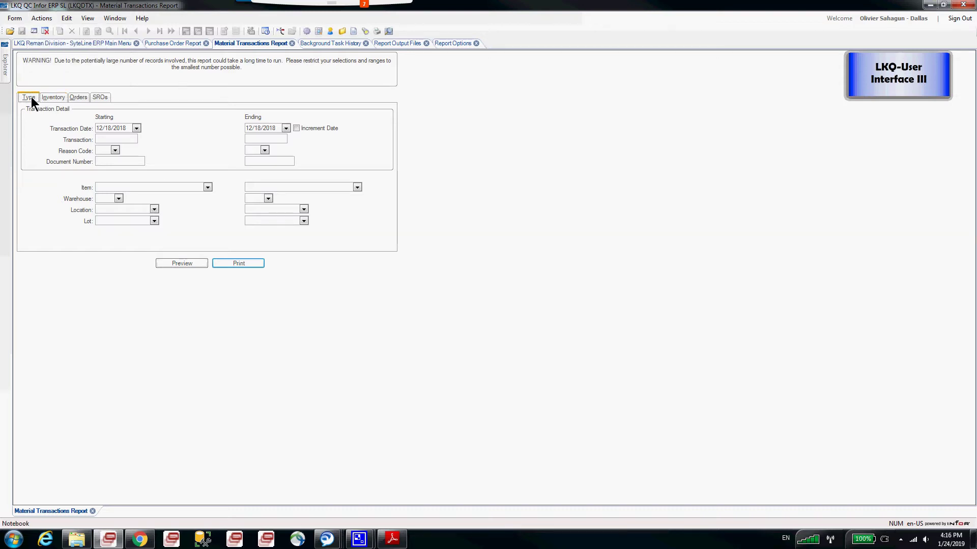
{"action": "left_click", "coordinate": [58, 99]}
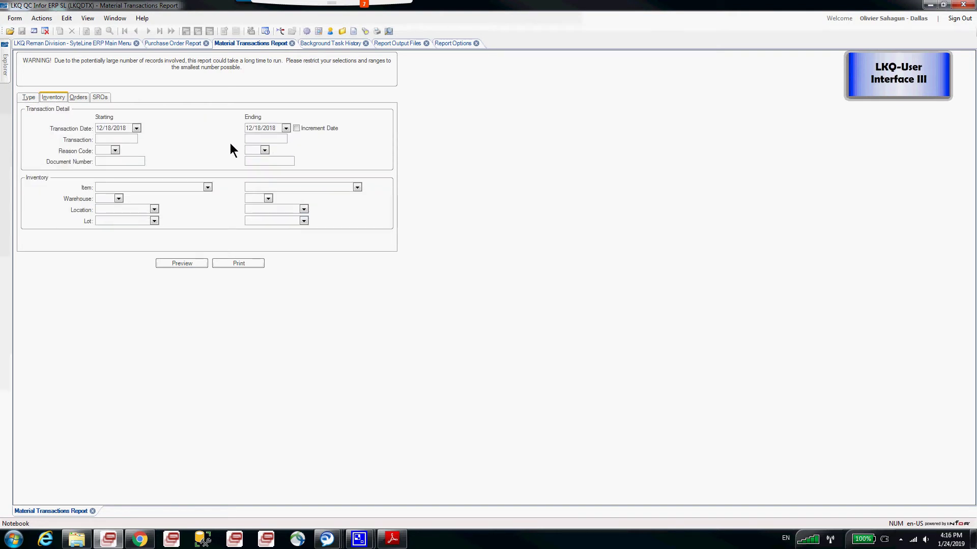
{"action": "left_click", "coordinate": [297, 128]}
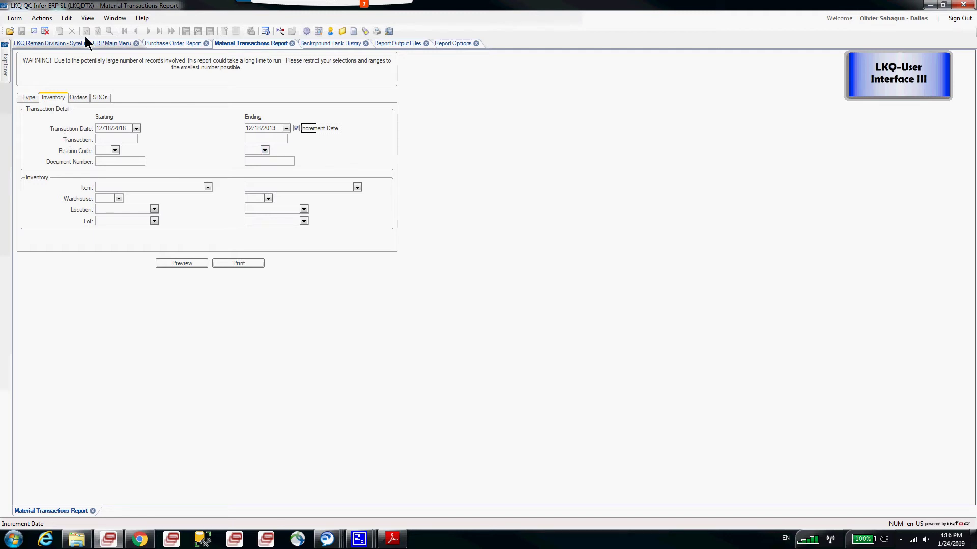
- Store the Material Transactions Report options for the current user under the ID mattrans
{"action": "left_click", "coordinate": [41, 21]}
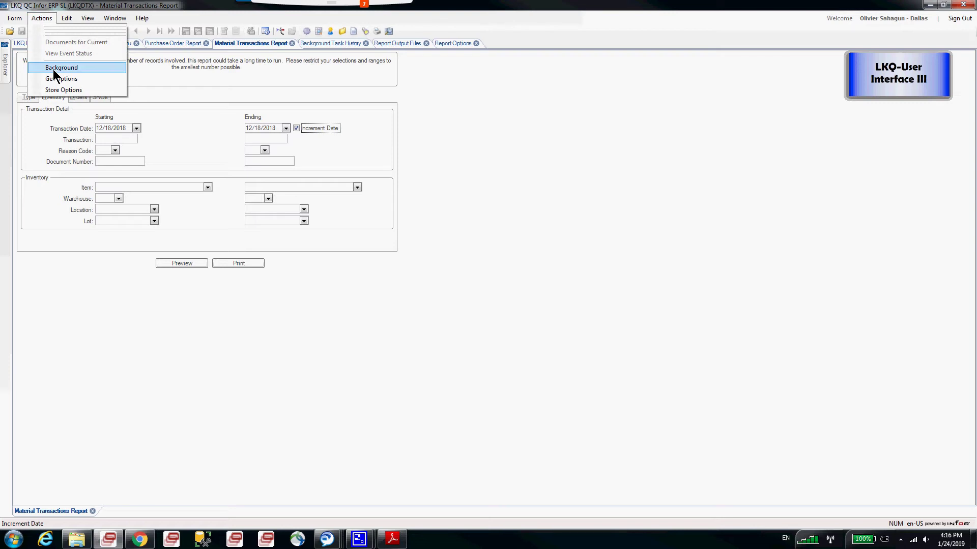
{"action": "left_click", "coordinate": [72, 91]}
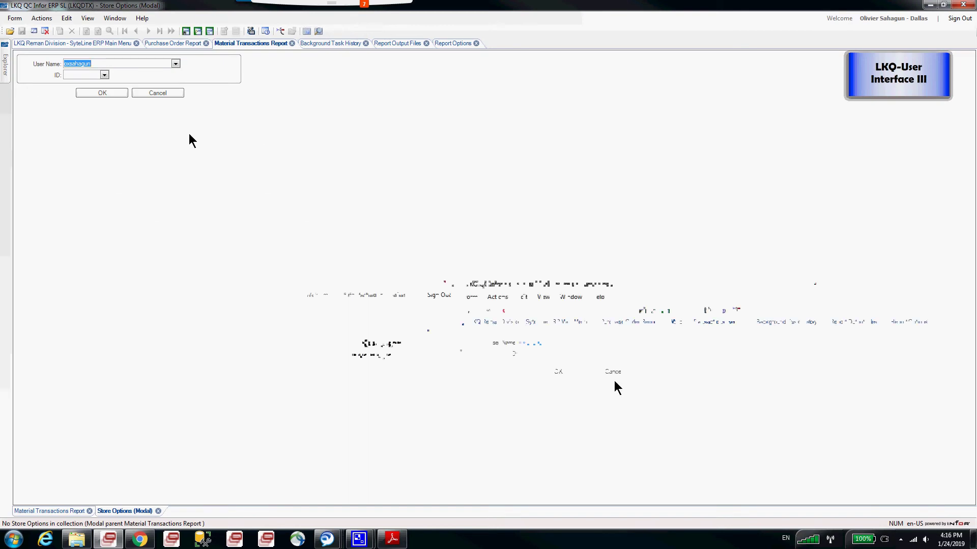
{"action": "left_click", "coordinate": [80, 76]}
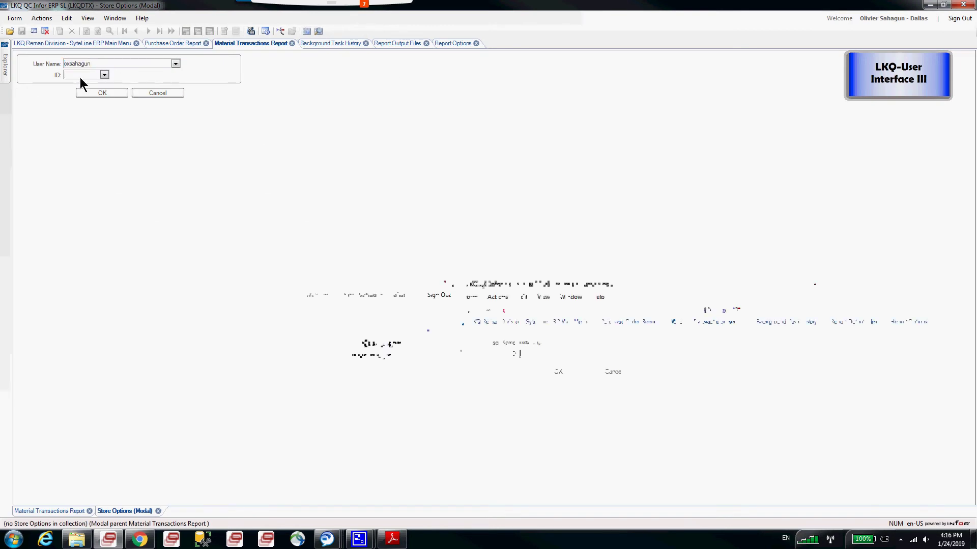
{"action": "type", "text": "mat"}
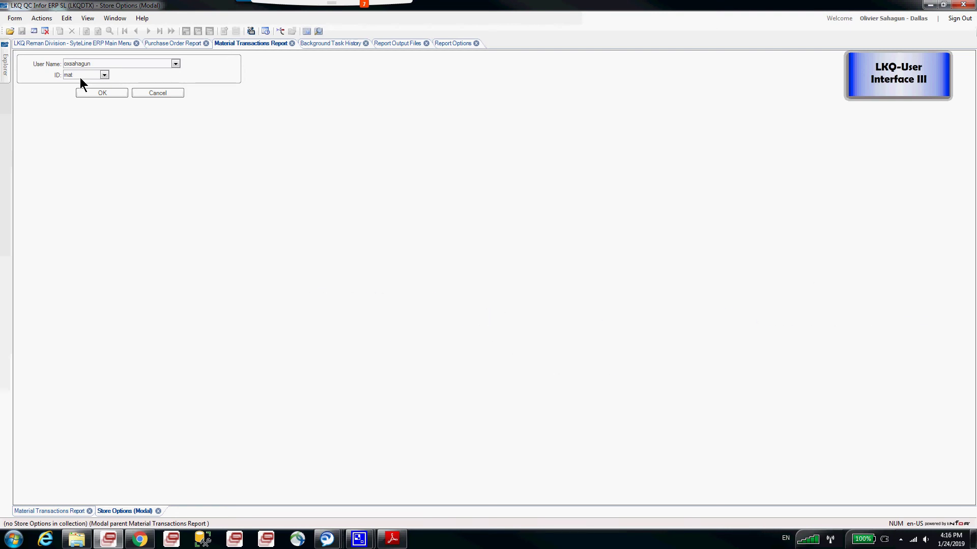
{"action": "type", "text": "trans"}
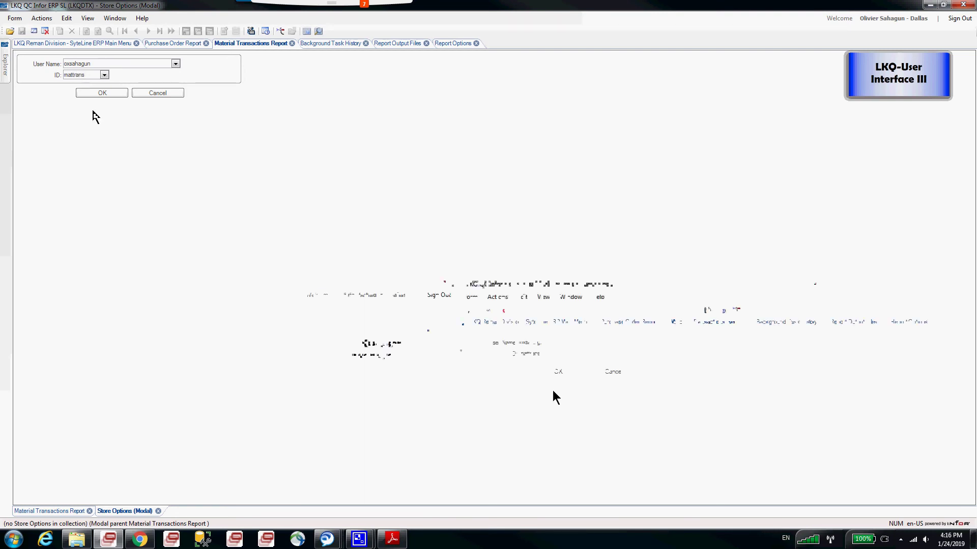
{"action": "left_click", "coordinate": [101, 93]}
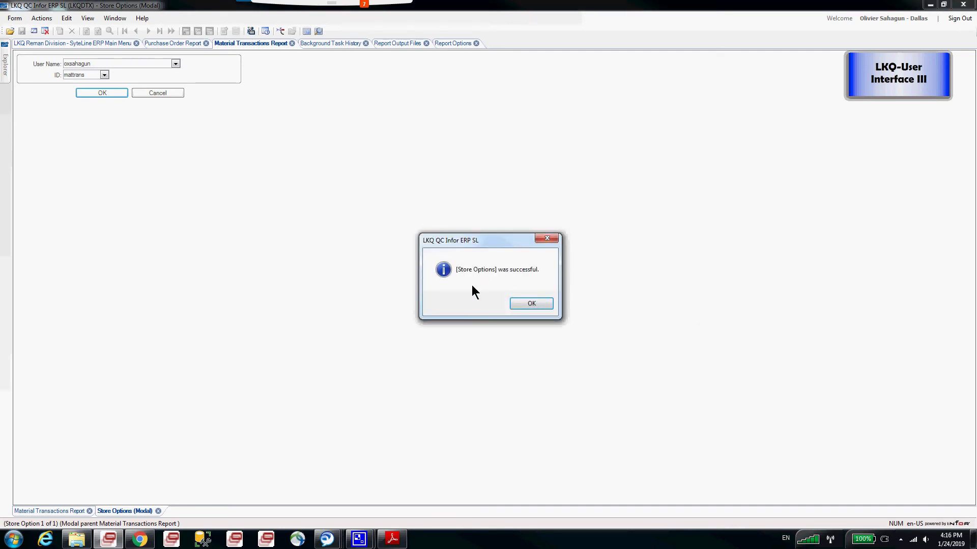
{"action": "left_click", "coordinate": [529, 307]}
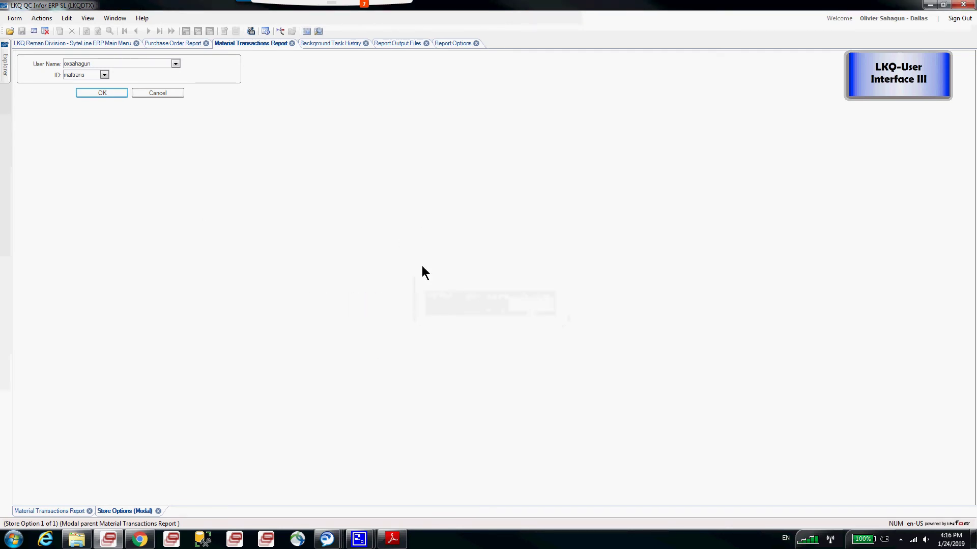
- Close all open forms and display the list of recently used forms
{"action": "left_click", "coordinate": [115, 18]}
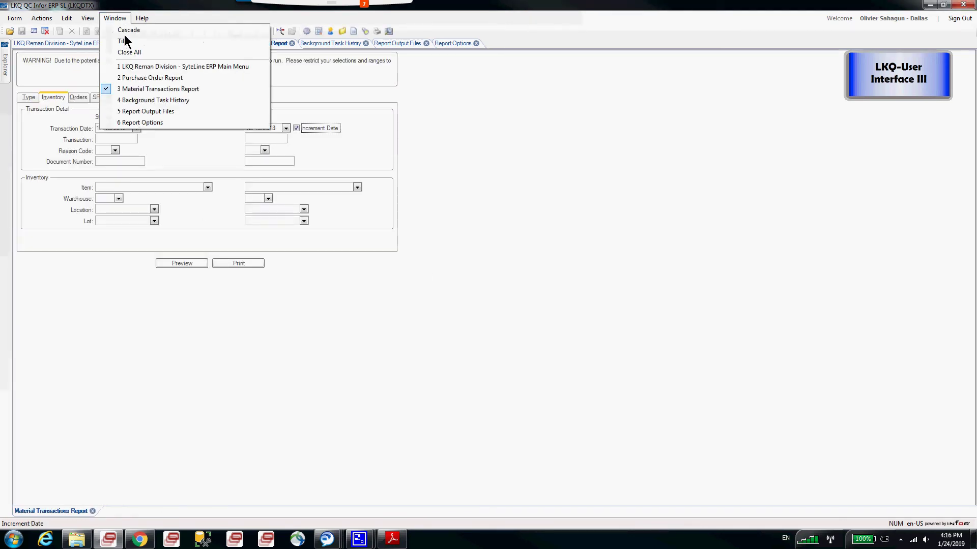
{"action": "left_click", "coordinate": [130, 50]}
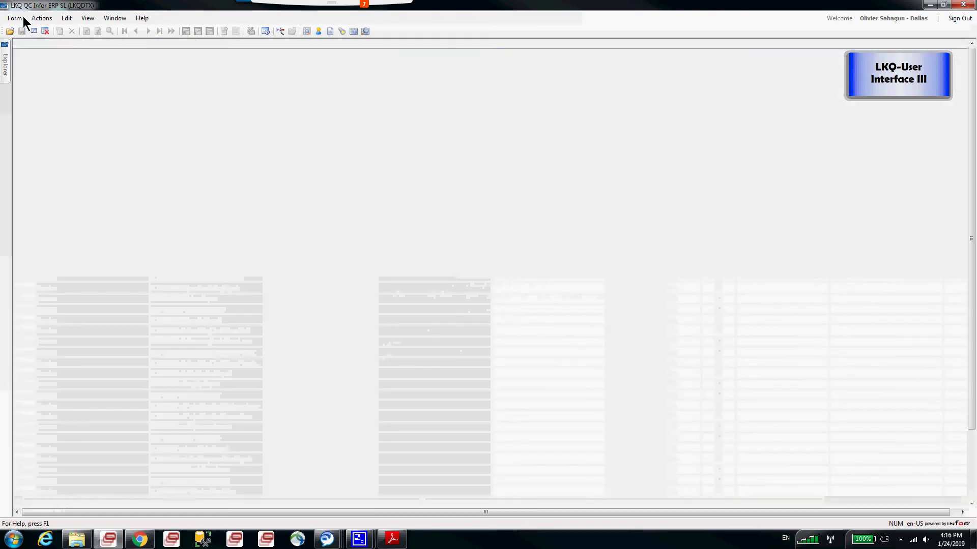
{"action": "left_click", "coordinate": [14, 18]}
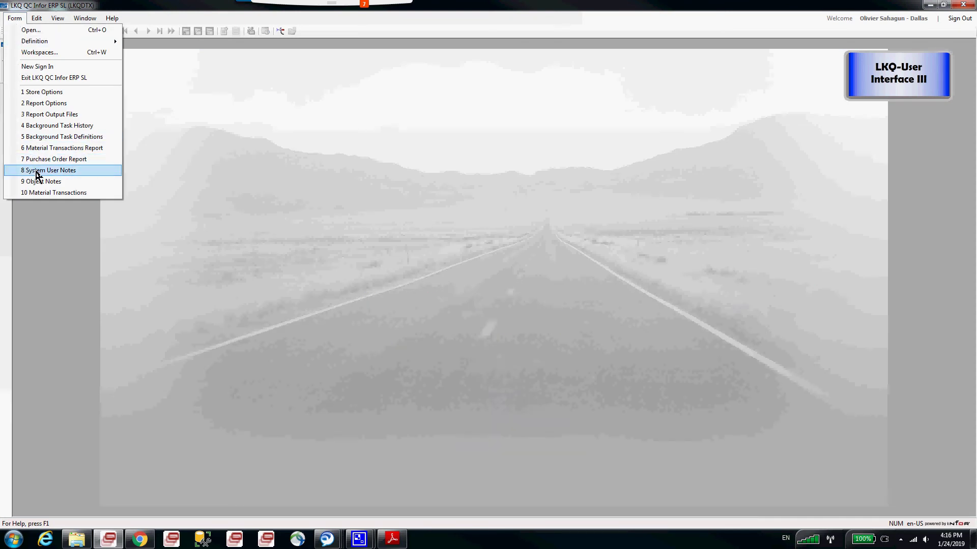
- Open the Material Transactions Report, retrieve its stored options with the ID mattrans, and check the restored inventory criteria
{"action": "left_click", "coordinate": [184, 162]}
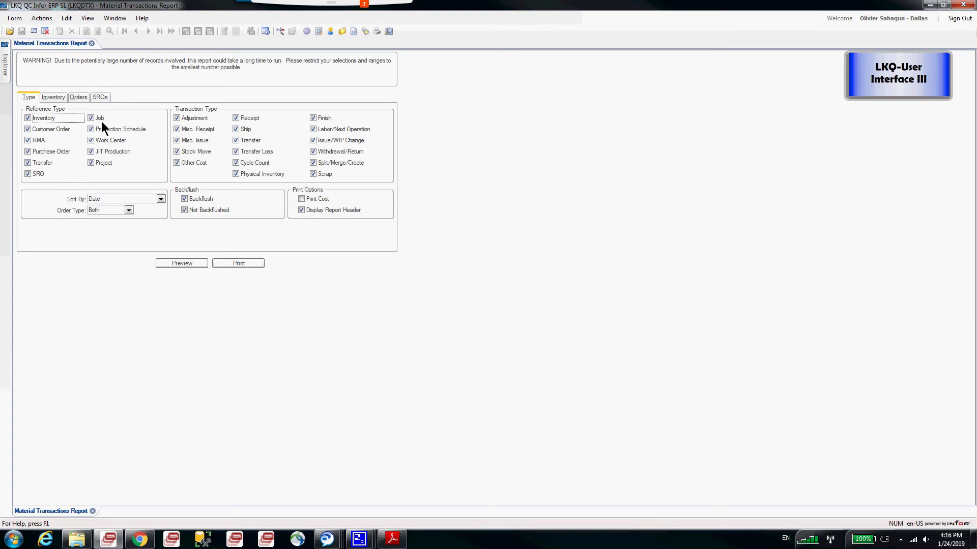
{"action": "left_click", "coordinate": [46, 19]}
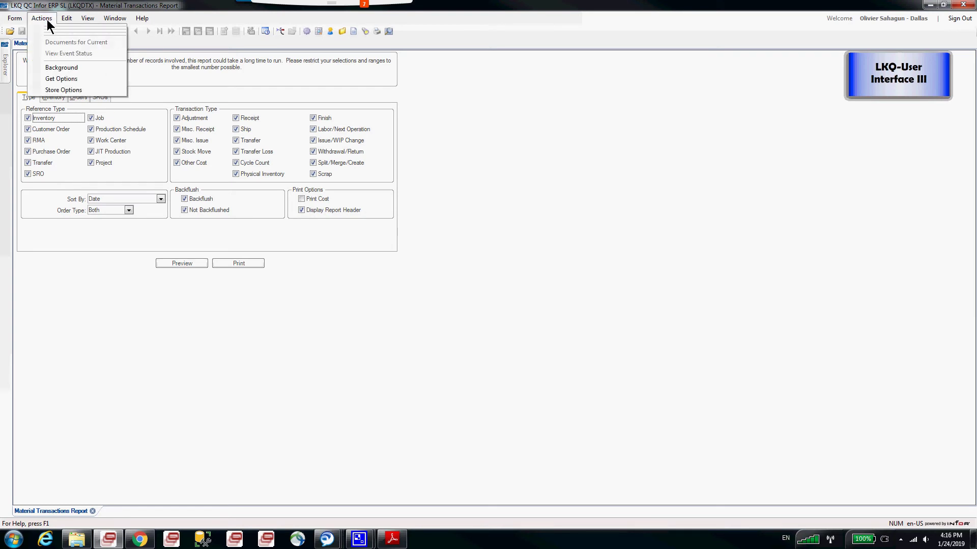
{"action": "left_click", "coordinate": [60, 79]}
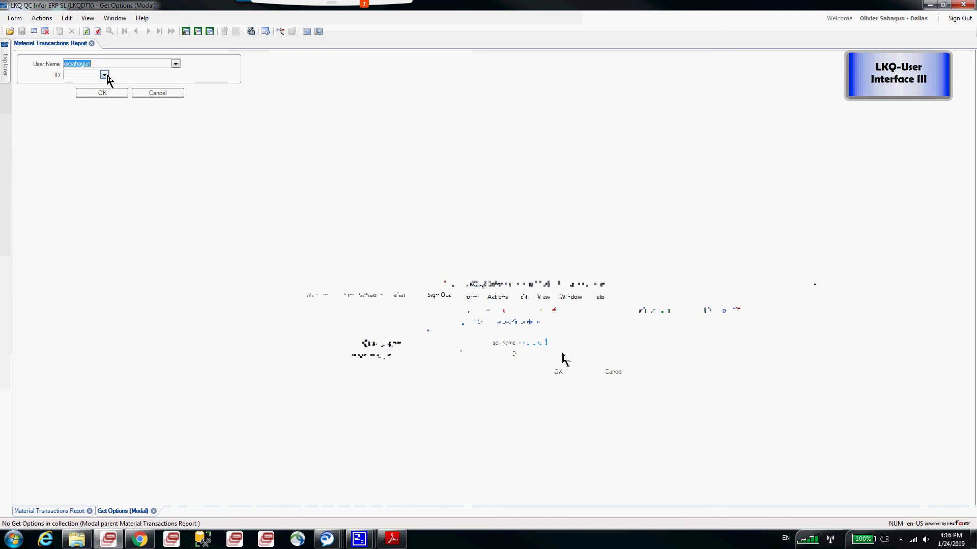
{"action": "left_click", "coordinate": [105, 76]}
{"action": "left_click", "coordinate": [101, 87]}
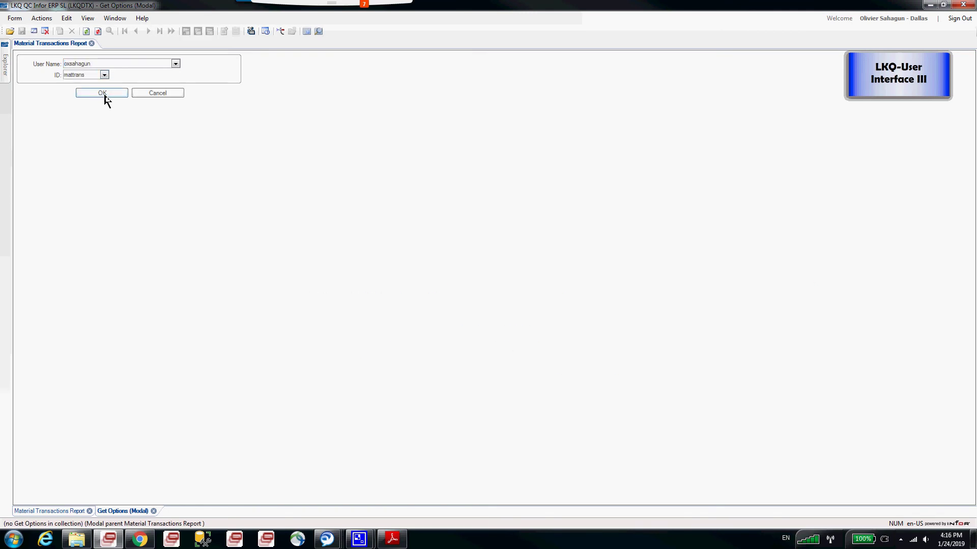
{"action": "left_click", "coordinate": [104, 95]}
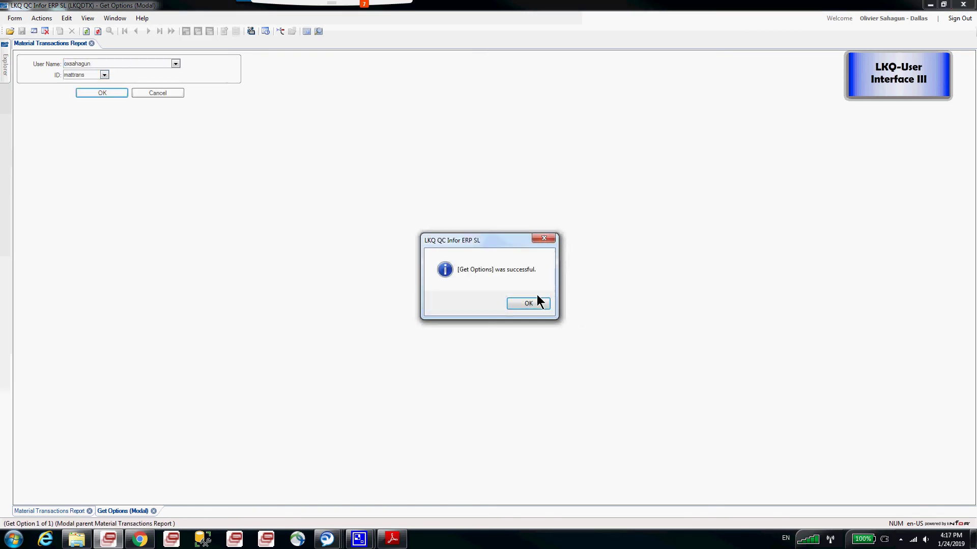
{"action": "left_click", "coordinate": [527, 303]}
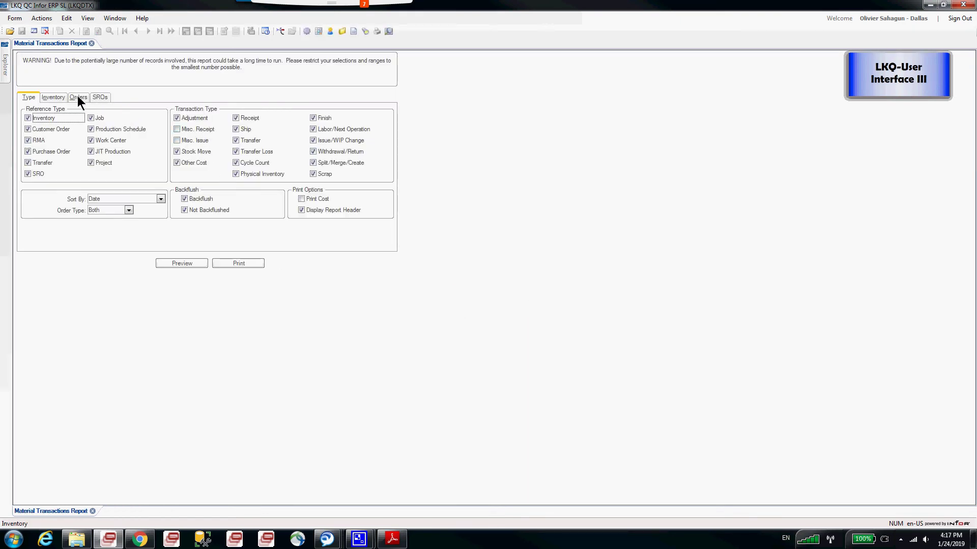
{"action": "left_click", "coordinate": [57, 99]}
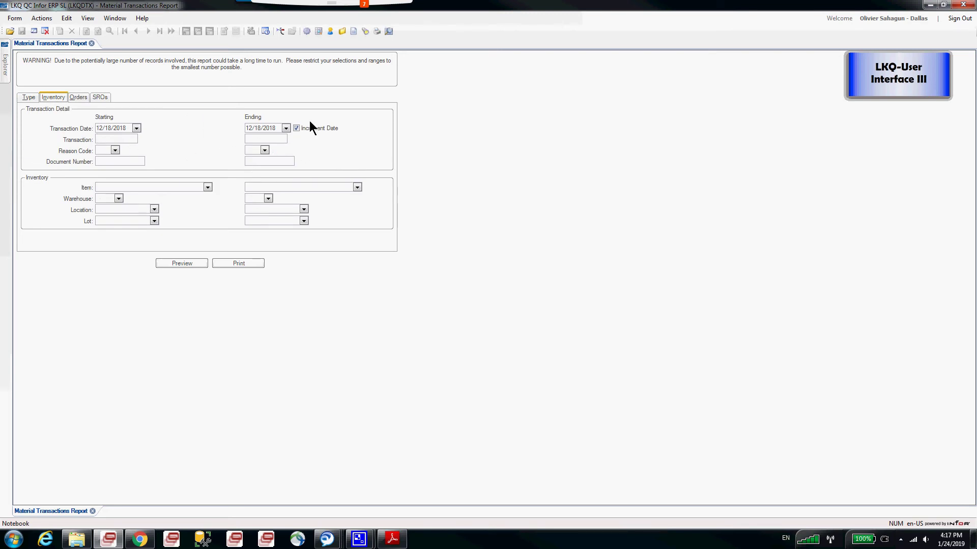
- Queue the Material Transactions Report as a background task with a Monthly frequency and close the report form
{"action": "left_click", "coordinate": [49, 22]}
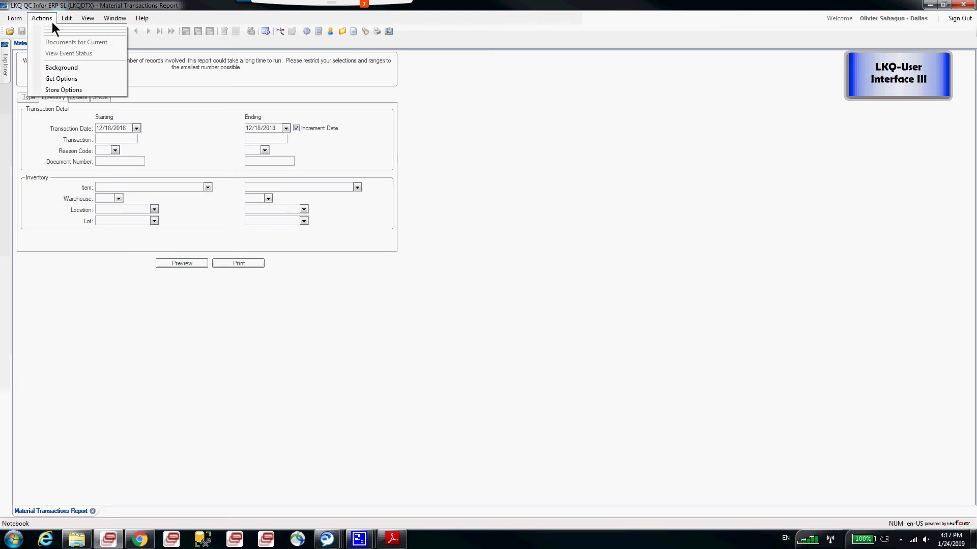
{"action": "left_click", "coordinate": [60, 68]}
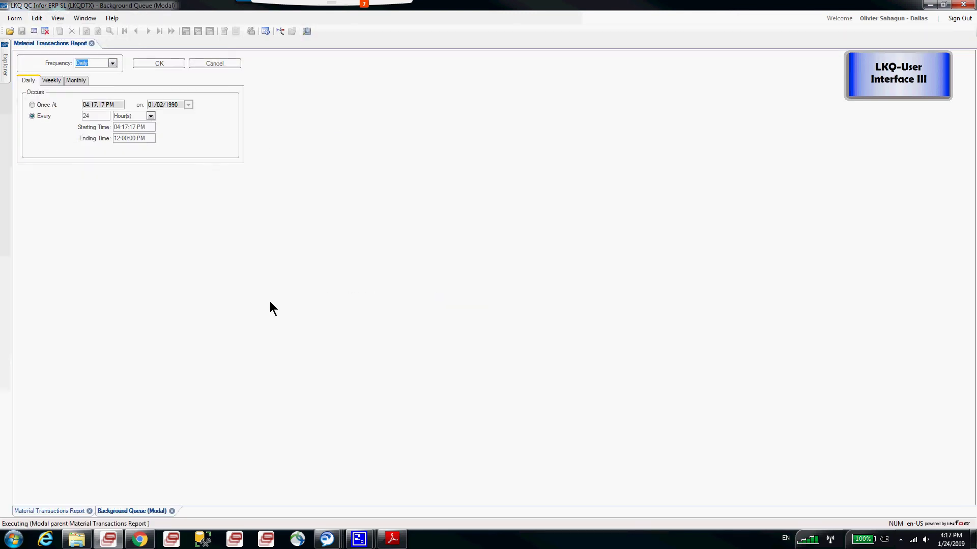
{"action": "left_click", "coordinate": [113, 63]}
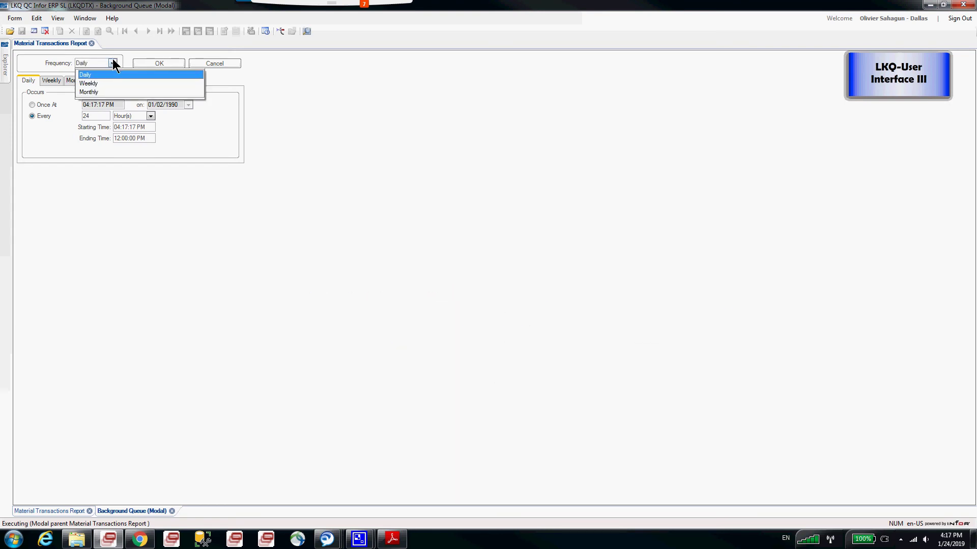
{"action": "left_click", "coordinate": [89, 92]}
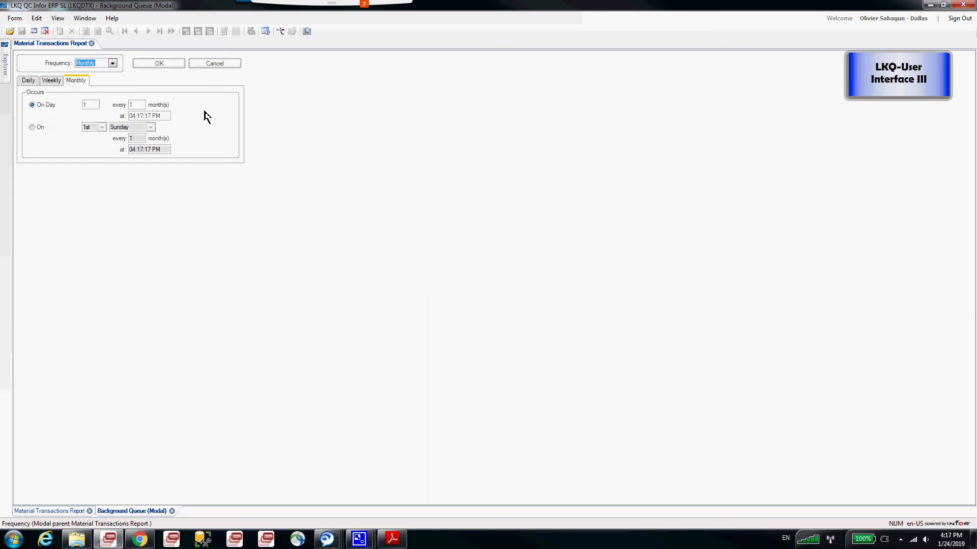
{"action": "left_click", "coordinate": [162, 64]}
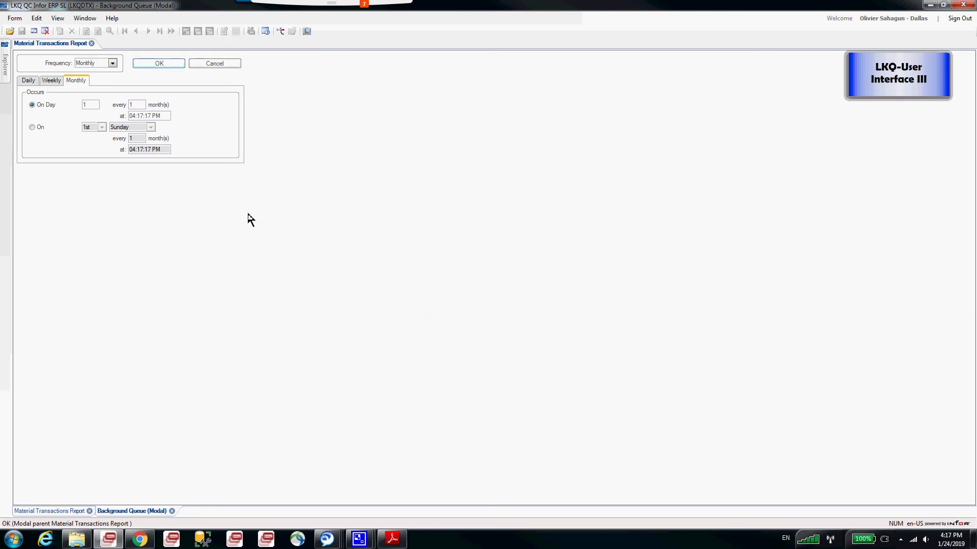
{"action": "left_click", "coordinate": [516, 303]}
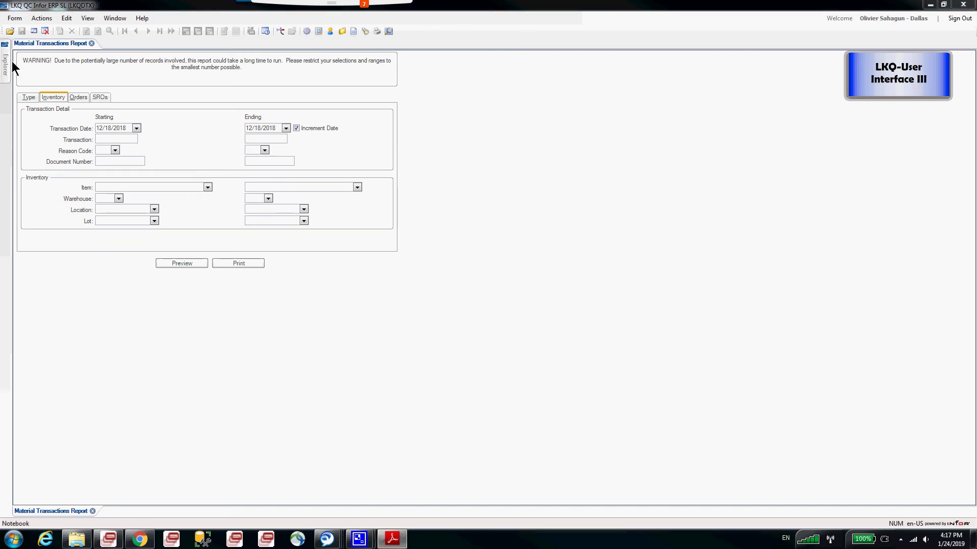
{"action": "left_click", "coordinate": [92, 43]}
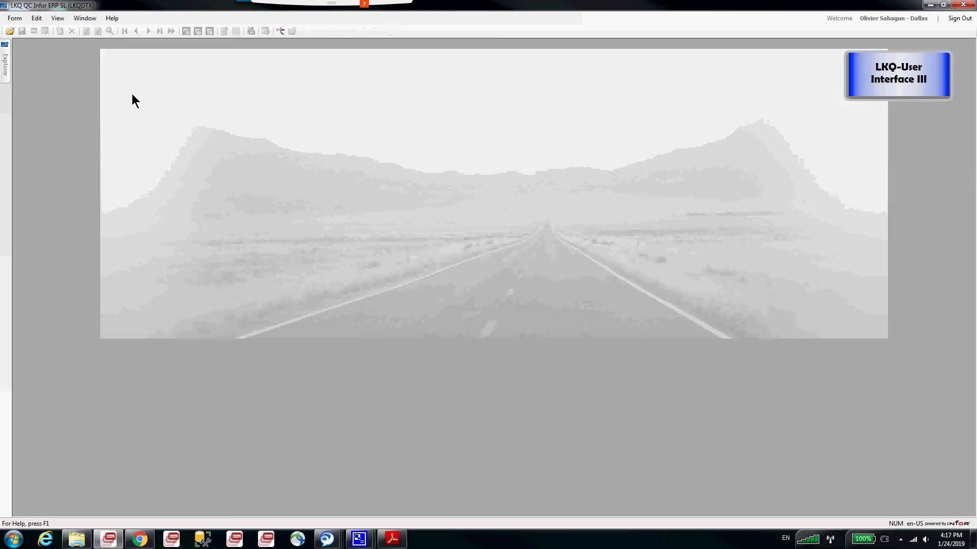
- Browse the Master Explorer's Modules folder to Finance, Accounts Payable and its Reports folder
{"action": "left_click", "coordinate": [5, 62]}
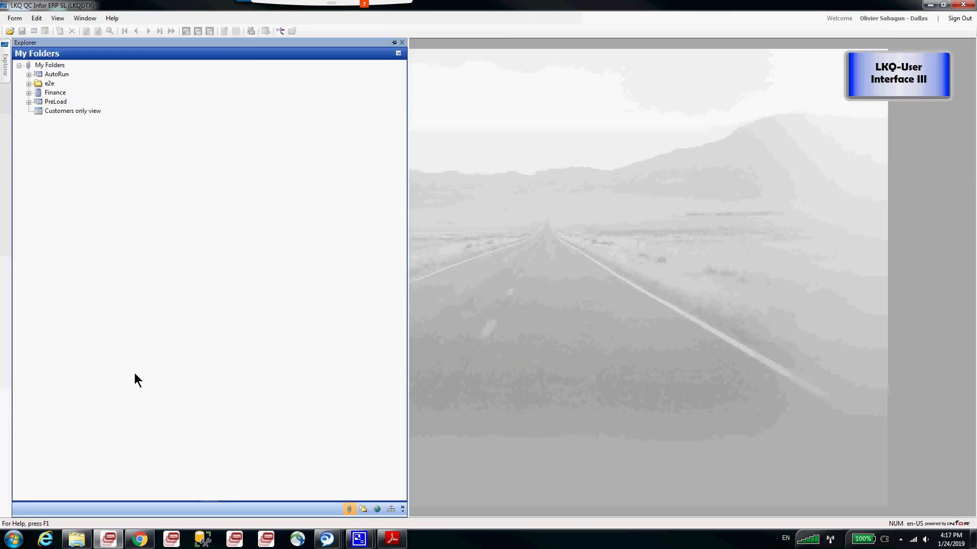
{"action": "left_click", "coordinate": [363, 509]}
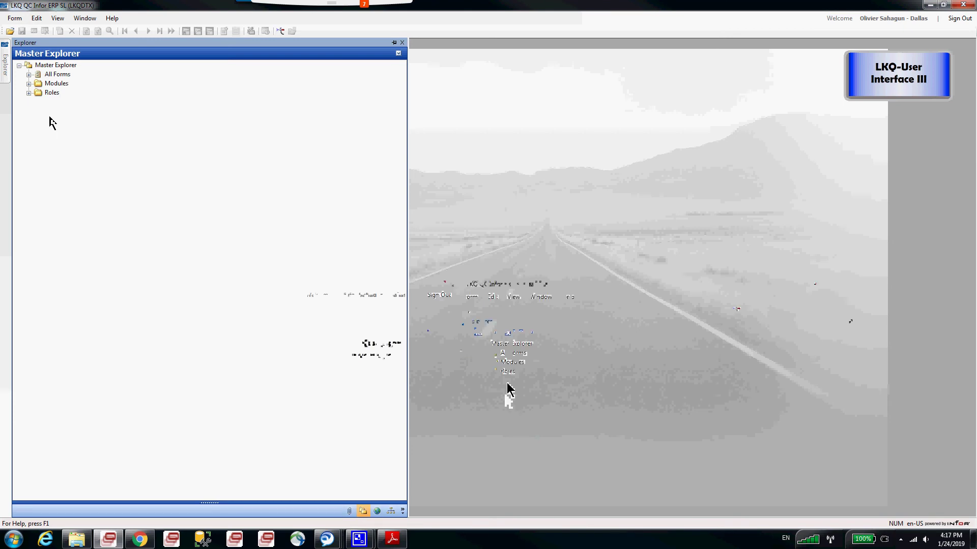
{"action": "double_click", "coordinate": [39, 83]}
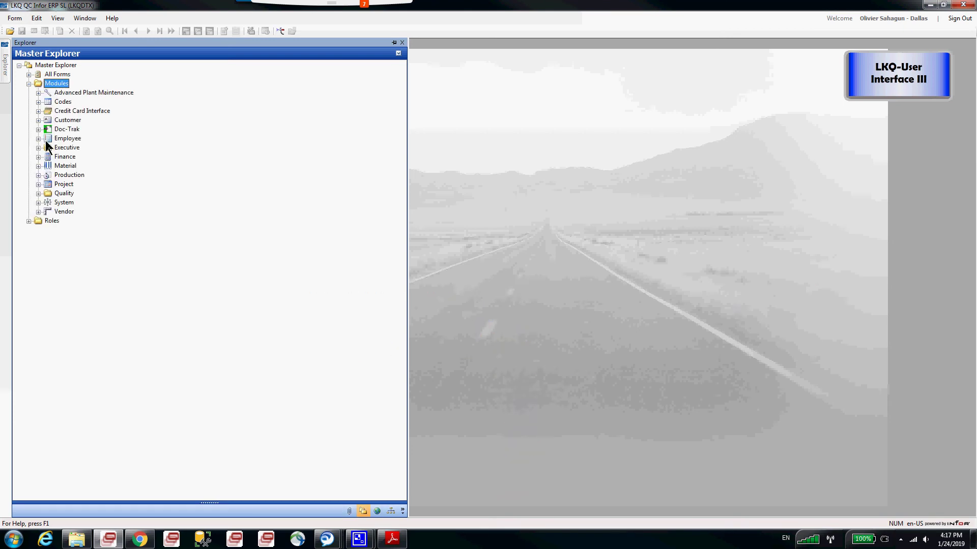
{"action": "double_click", "coordinate": [42, 156]}
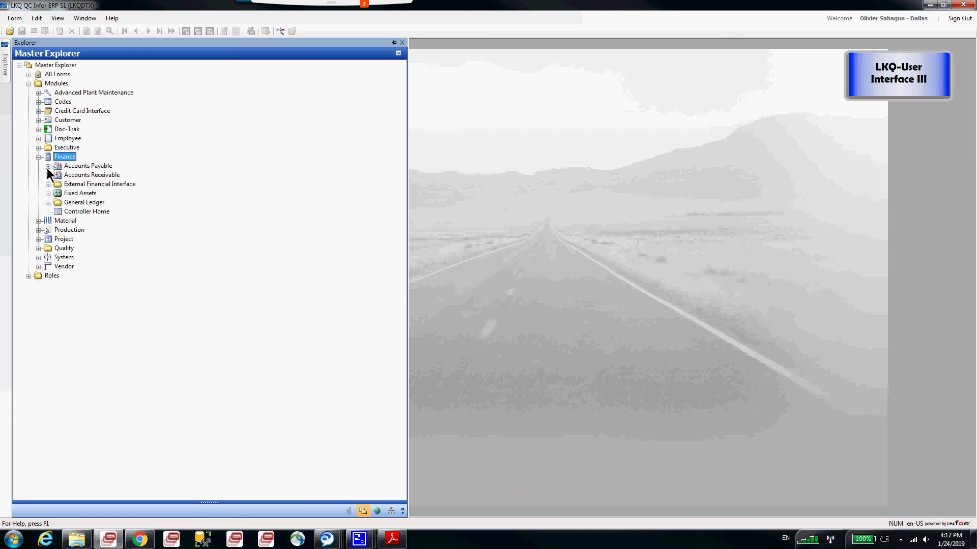
{"action": "double_click", "coordinate": [47, 168]}
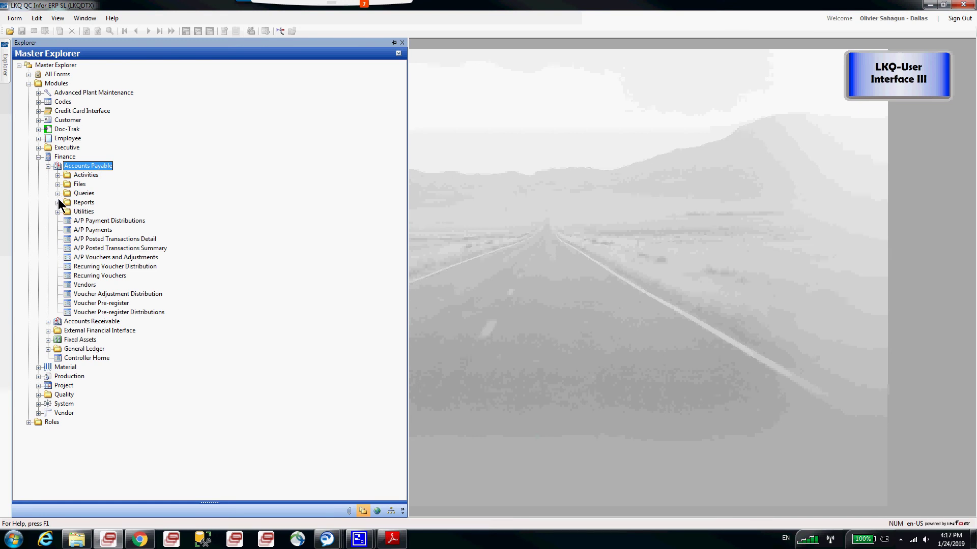
{"action": "left_click", "coordinate": [58, 202]}
{"action": "left_click", "coordinate": [58, 202]}
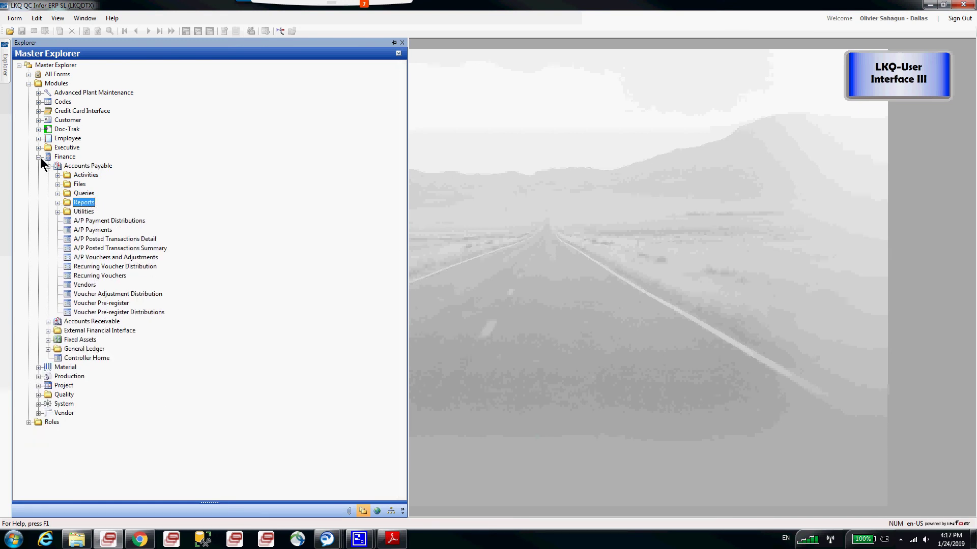
- Collapse the Finance module and open the Copy Items form from the Material module's Inventory Activities folder
{"action": "left_click", "coordinate": [40, 157]}
{"action": "left_click", "coordinate": [38, 167]}
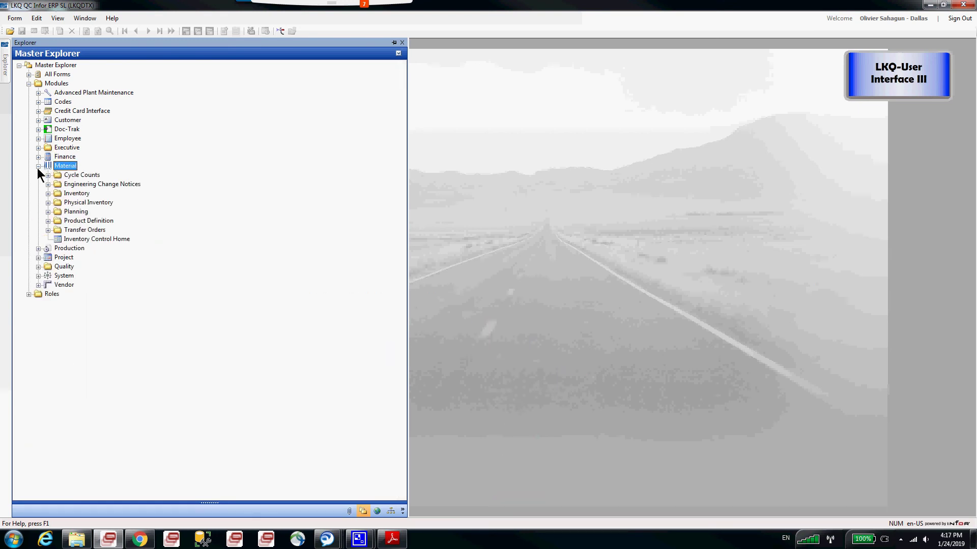
{"action": "left_click", "coordinate": [47, 193]}
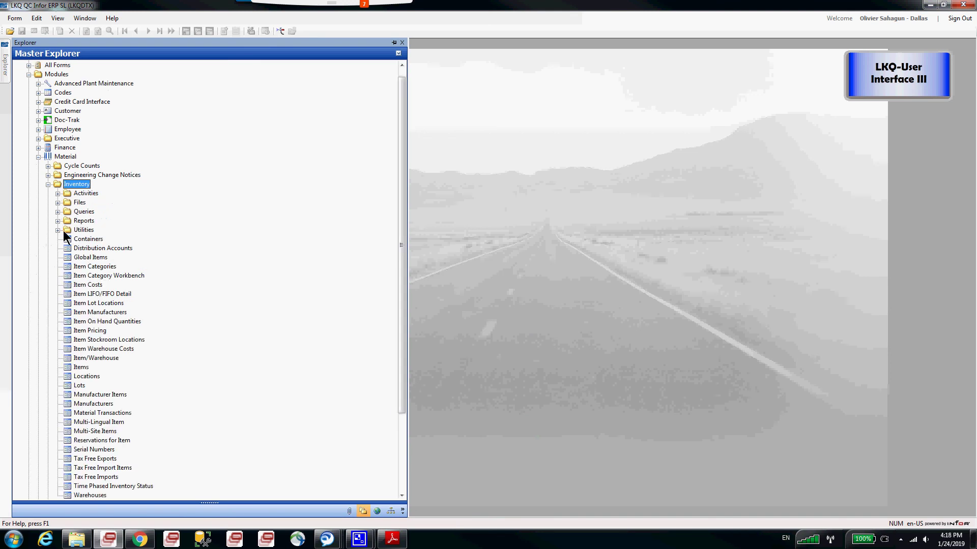
{"action": "left_click", "coordinate": [58, 222]}
{"action": "left_click", "coordinate": [58, 222]}
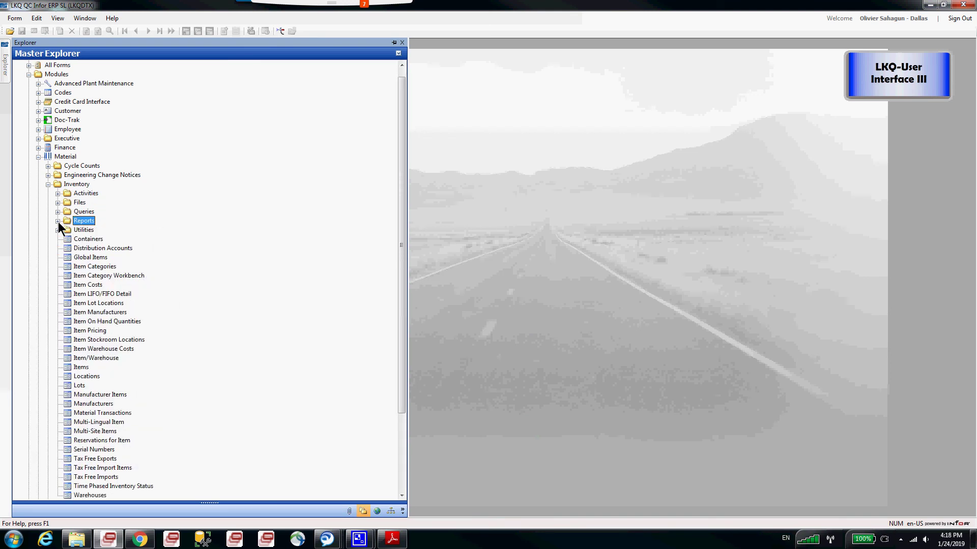
{"action": "left_click", "coordinate": [57, 193]}
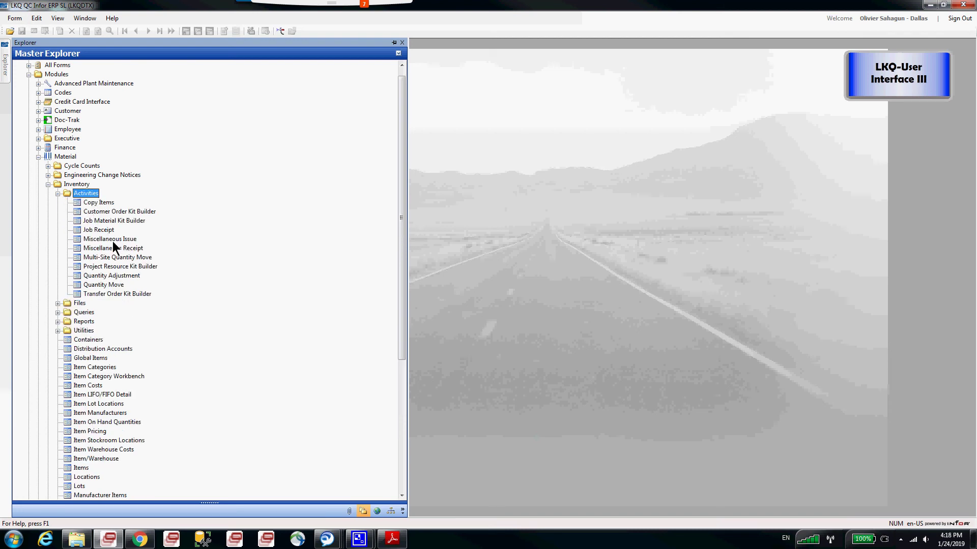
{"action": "left_click", "coordinate": [103, 203]}
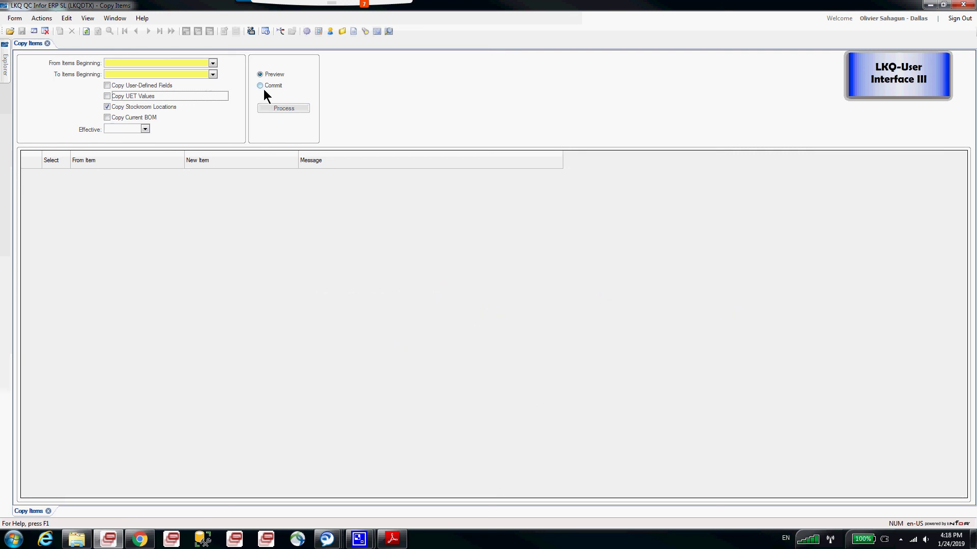
- Preview copying item #N/A to item 00140, including user-defined fields and UET values
{"action": "left_click", "coordinate": [213, 62]}
{"action": "left_click", "coordinate": [185, 77]}
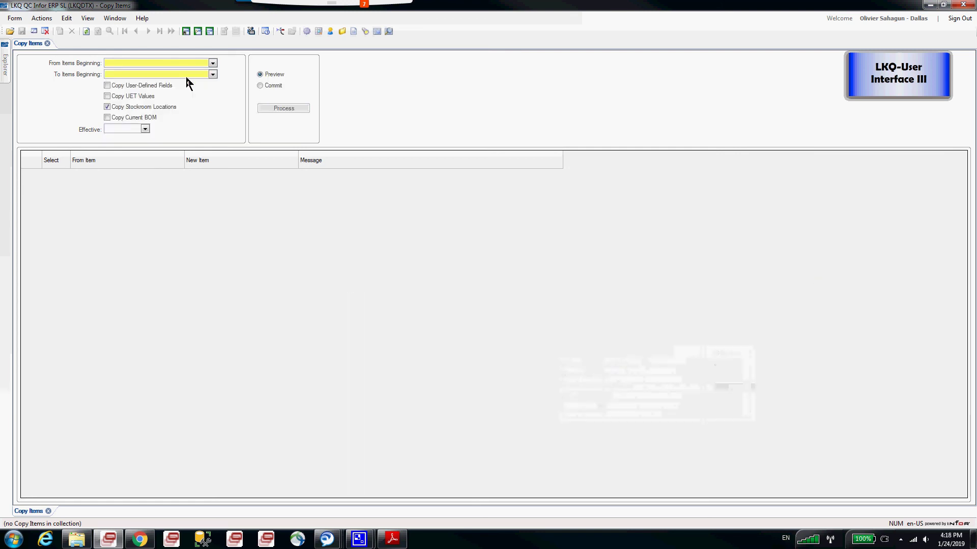
{"action": "left_click", "coordinate": [213, 75]}
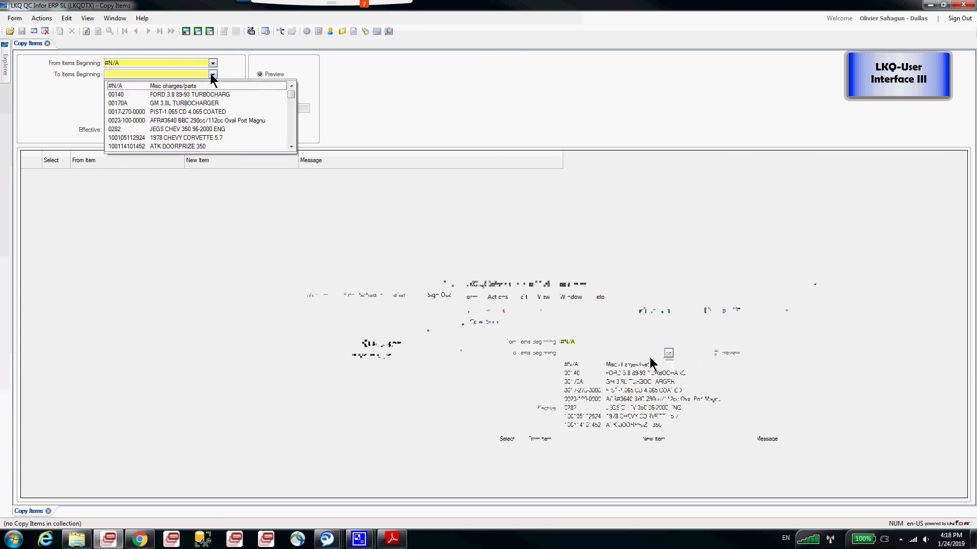
{"action": "left_click", "coordinate": [155, 95]}
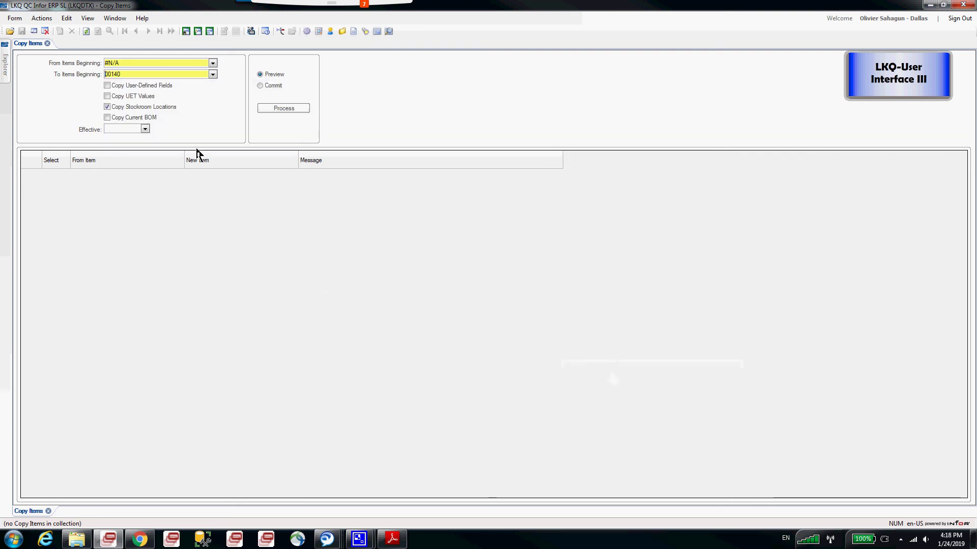
{"action": "left_click", "coordinate": [124, 97]}
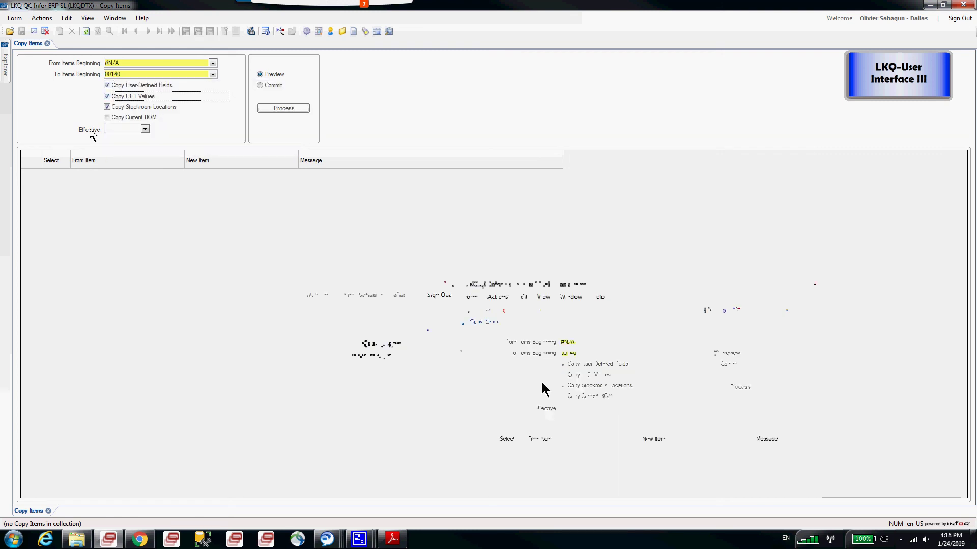
{"action": "left_click", "coordinate": [266, 108]}
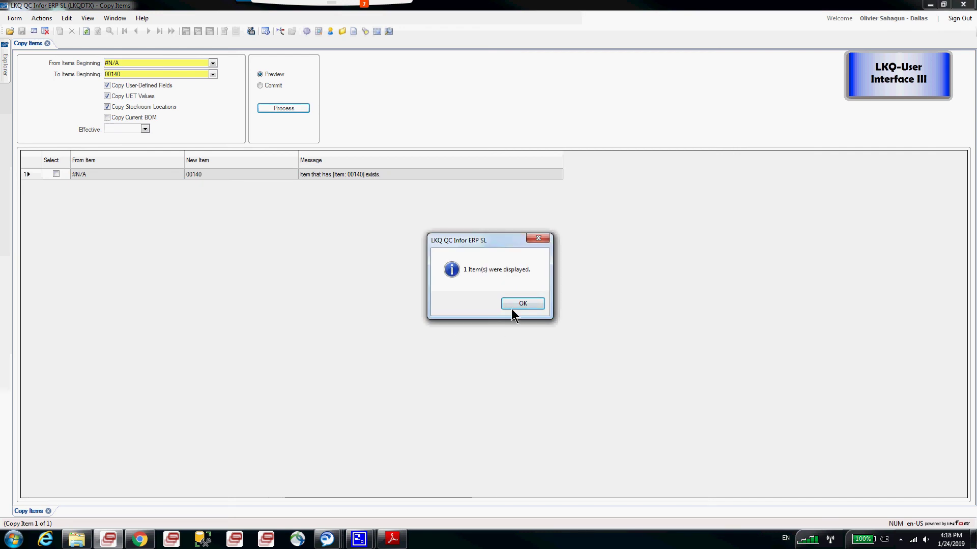
{"action": "left_click", "coordinate": [511, 306]}
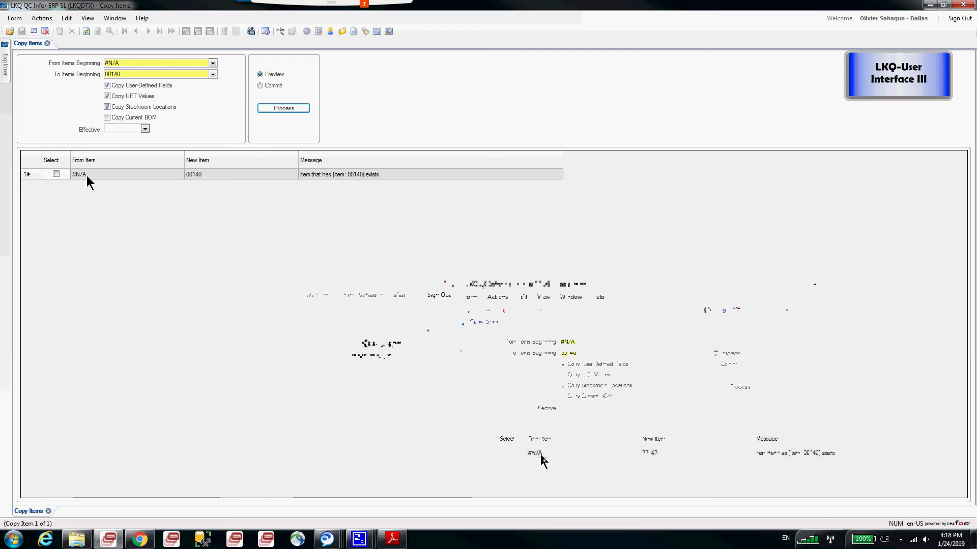
- Process the item copy in Commit mode and close the Copy Items form
{"action": "left_click", "coordinate": [273, 86]}
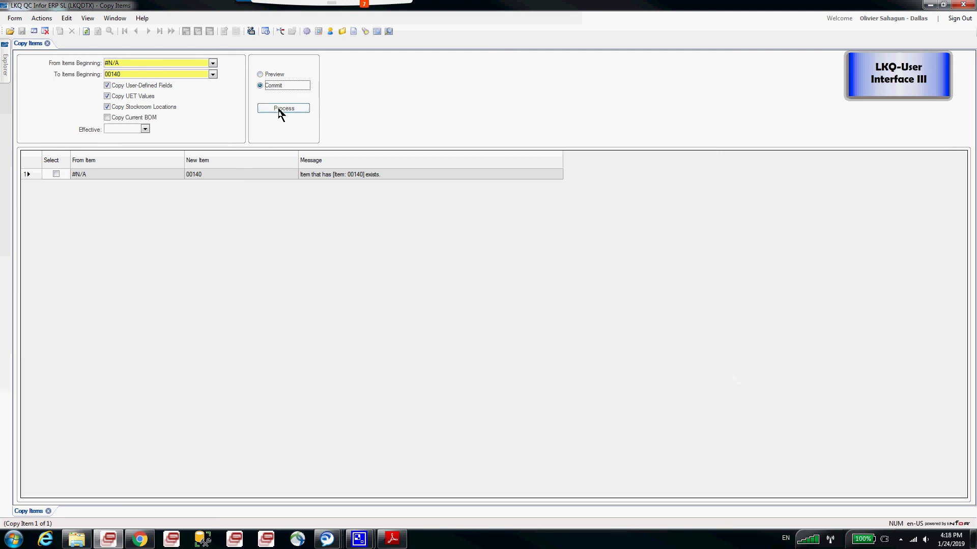
{"action": "left_click", "coordinate": [279, 109]}
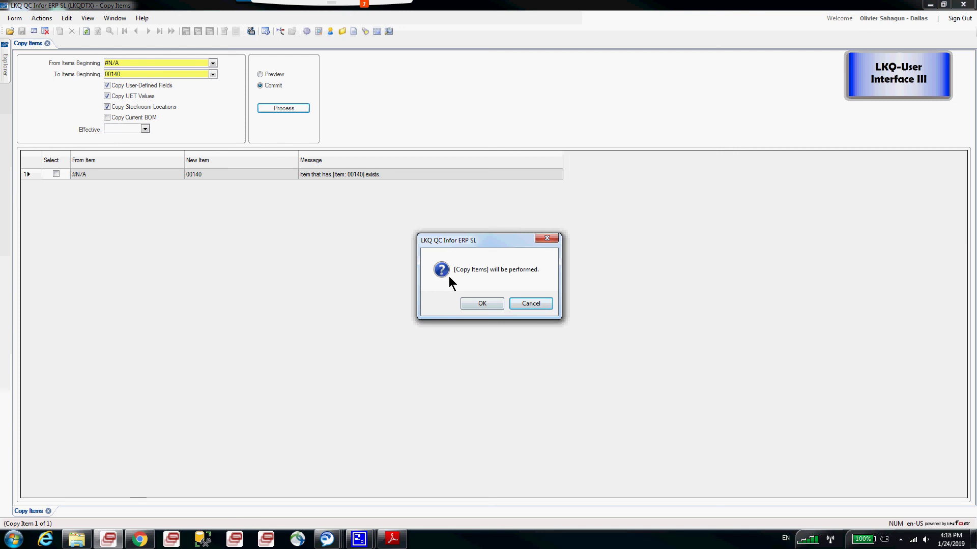
{"action": "left_click", "coordinate": [477, 304]}
{"action": "left_click", "coordinate": [521, 305]}
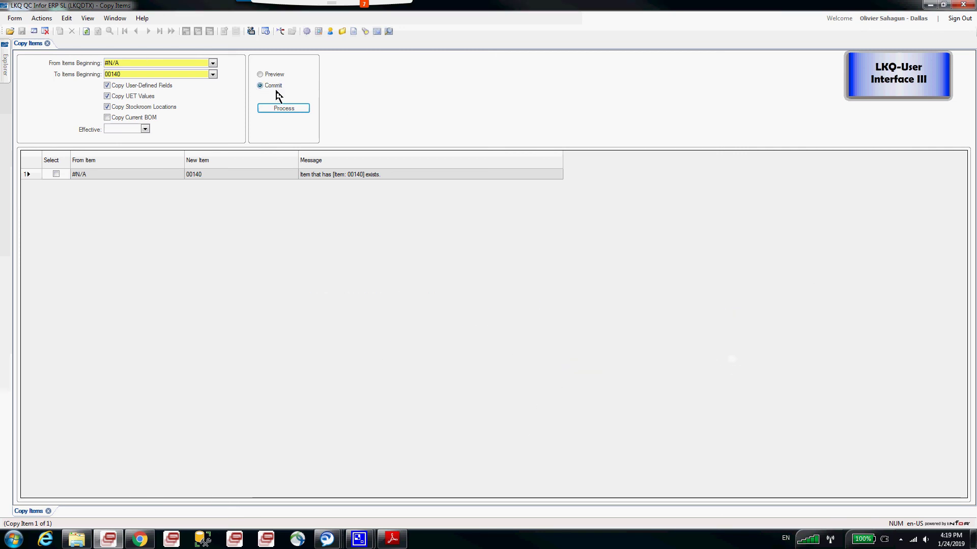
{"action": "left_click", "coordinate": [48, 43]}
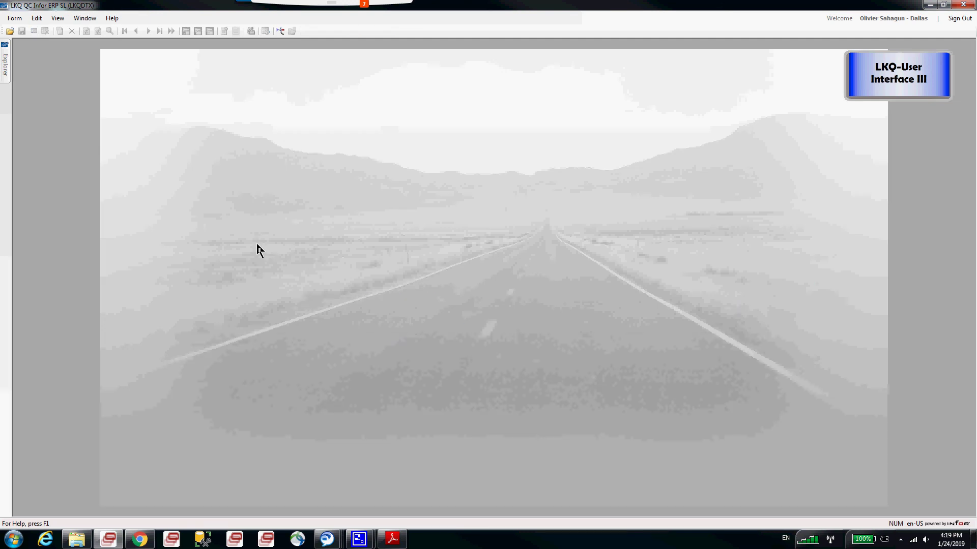
{"action": "mouse_move", "coordinate": [365, 538]}
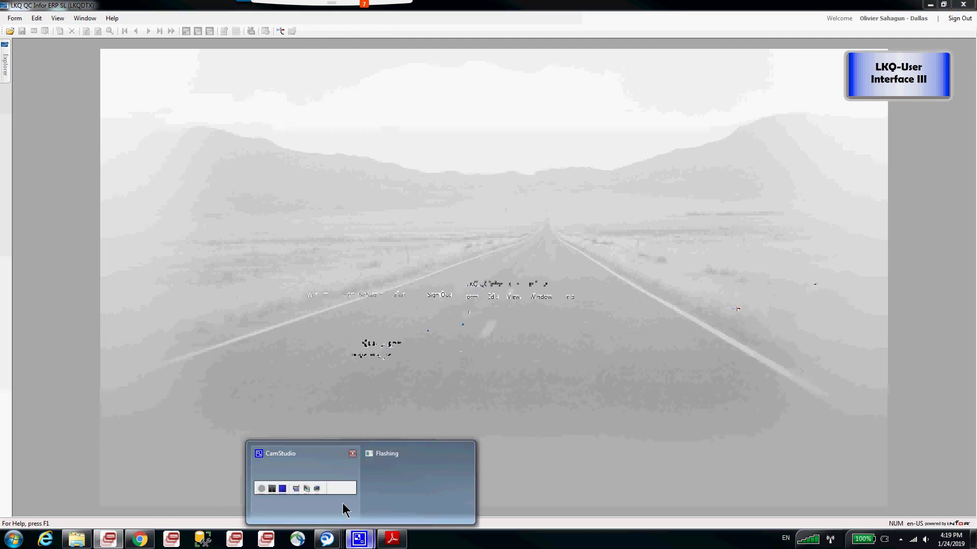